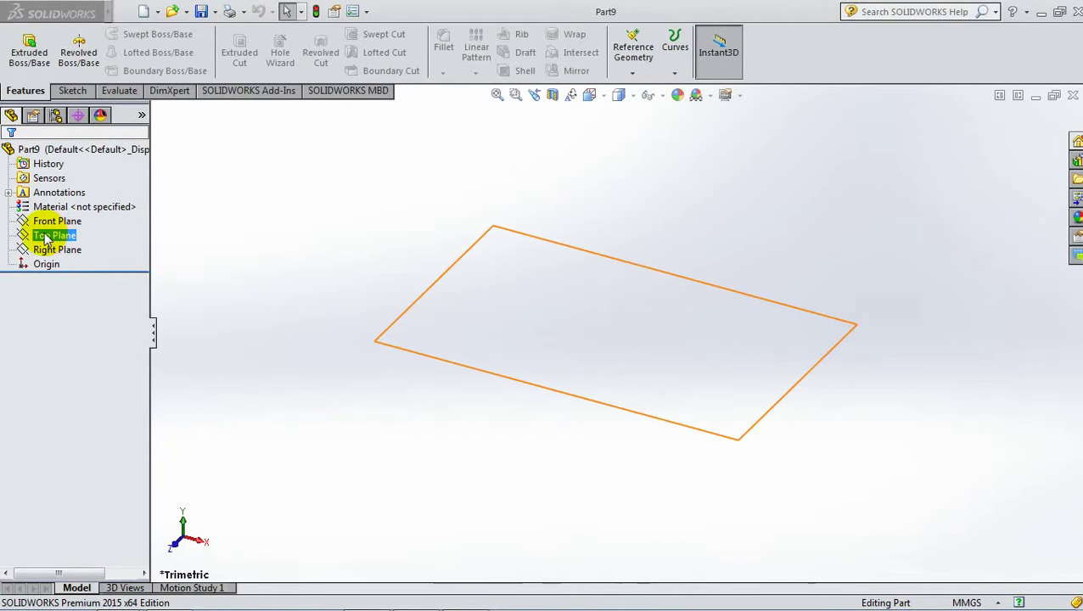
Step: Sketch a roughly square center rectangle on the Top Plane, centred on the origin
left_click(46, 238)
left_click(54, 211)
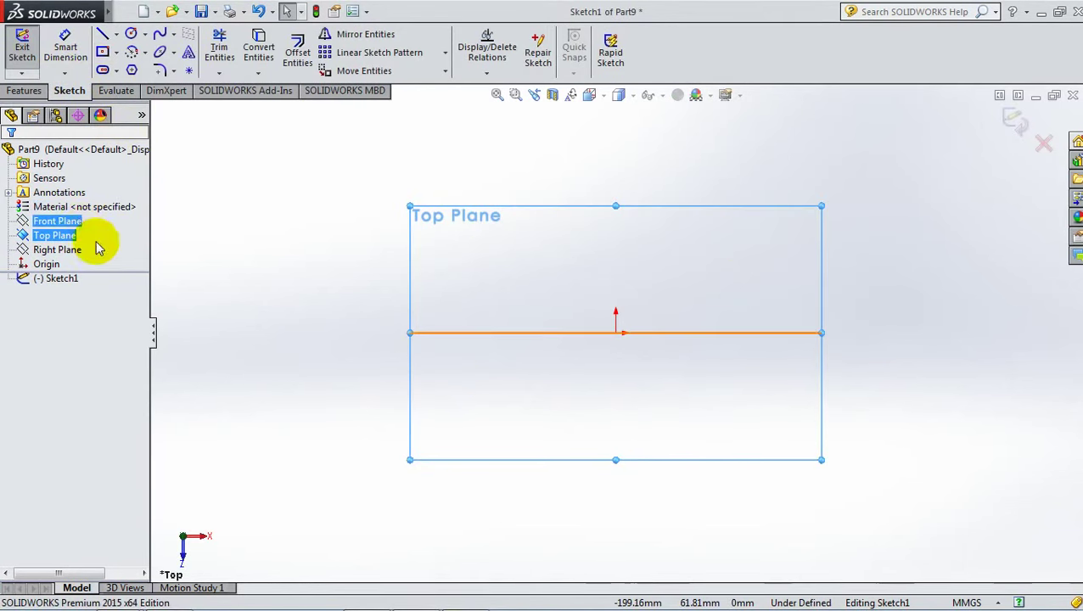
left_click(101, 53)
left_click_drag(617, 332, 456, 230)
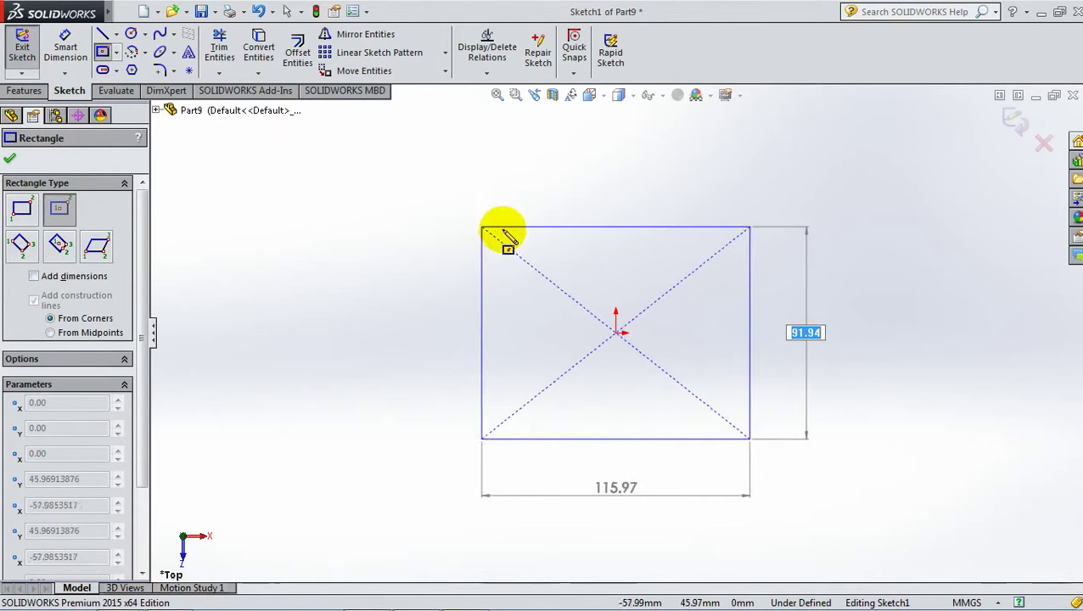
left_click_drag(455, 231, 543, 255)
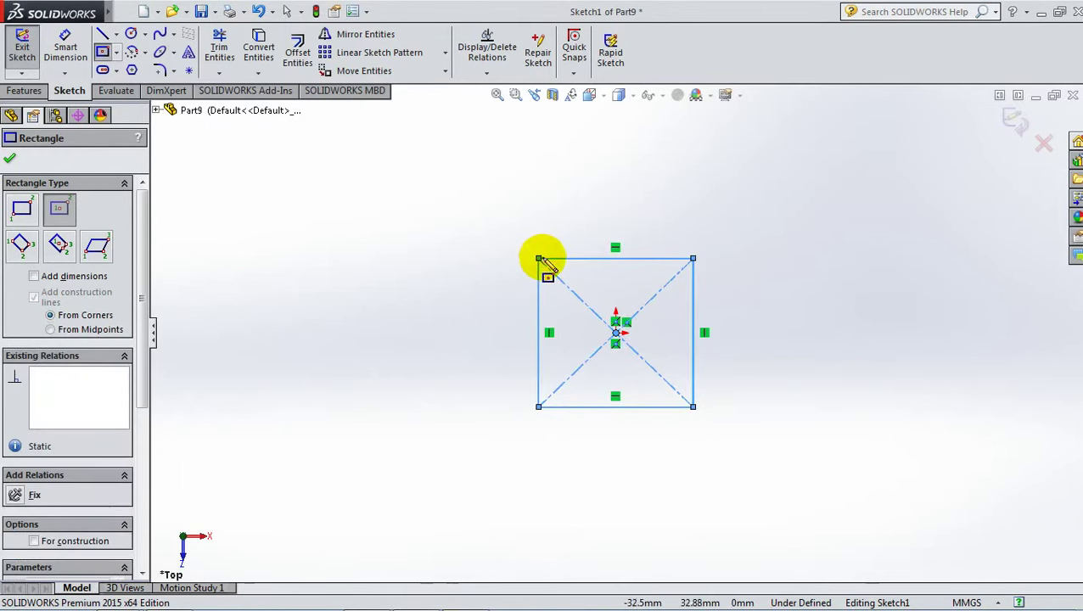
left_click(12, 160)
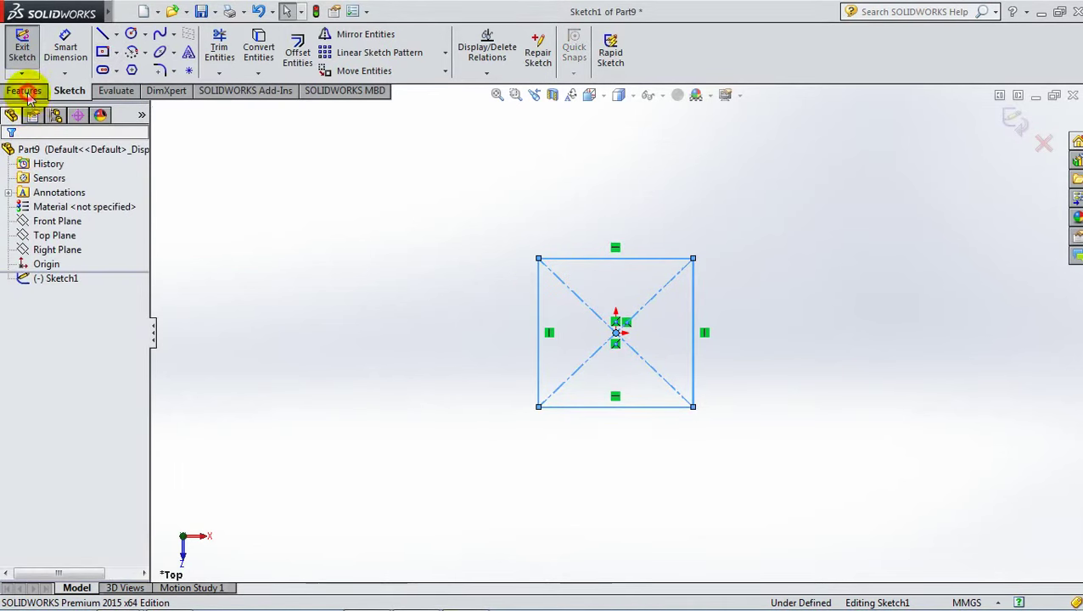
Step: Extrude the rectangle upward 318 mm into a tall square column (Boss-Extrude1)
left_click(25, 92)
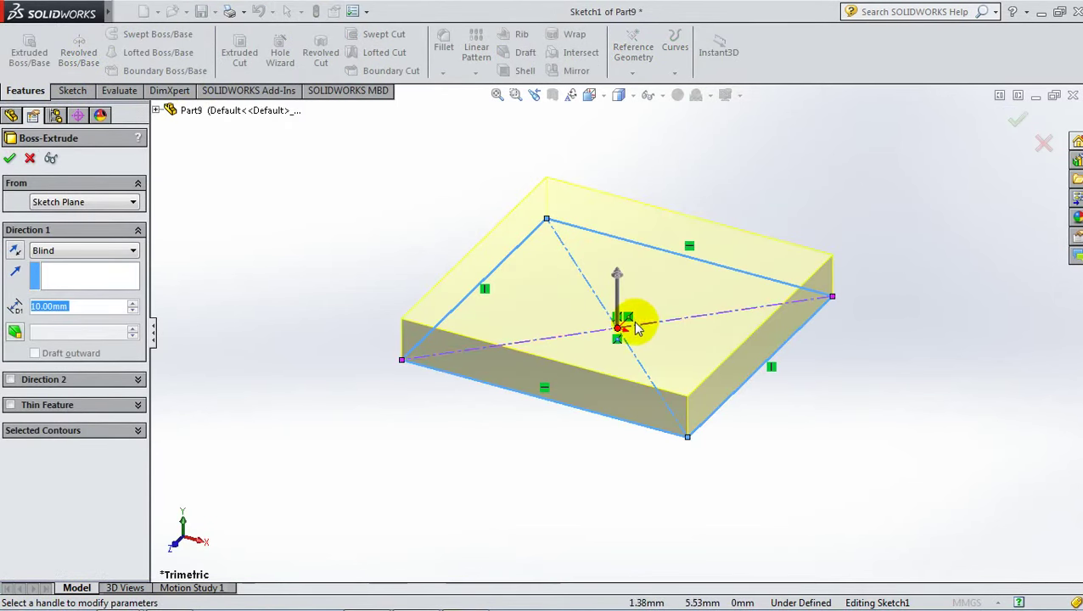
scroll(638, 322, "up", 5)
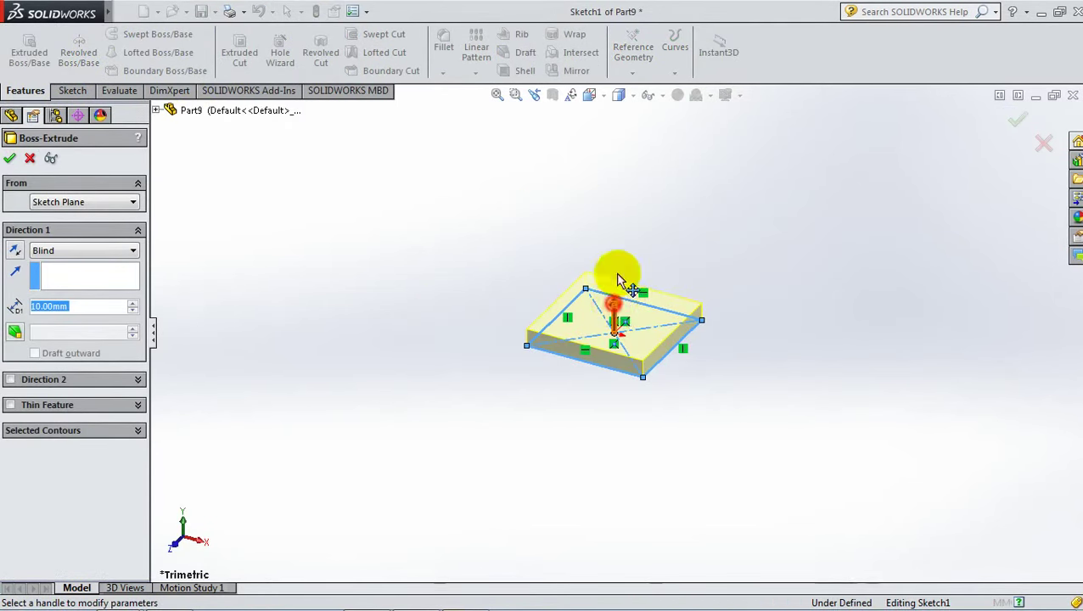
left_click_drag(622, 301, 640, 183)
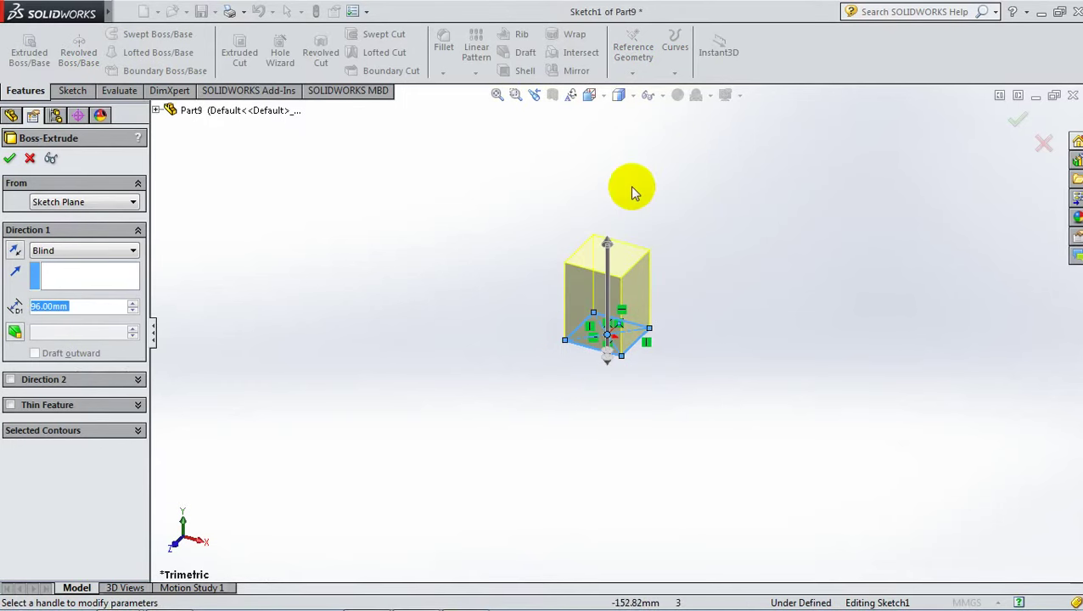
key("ctrl+Down")
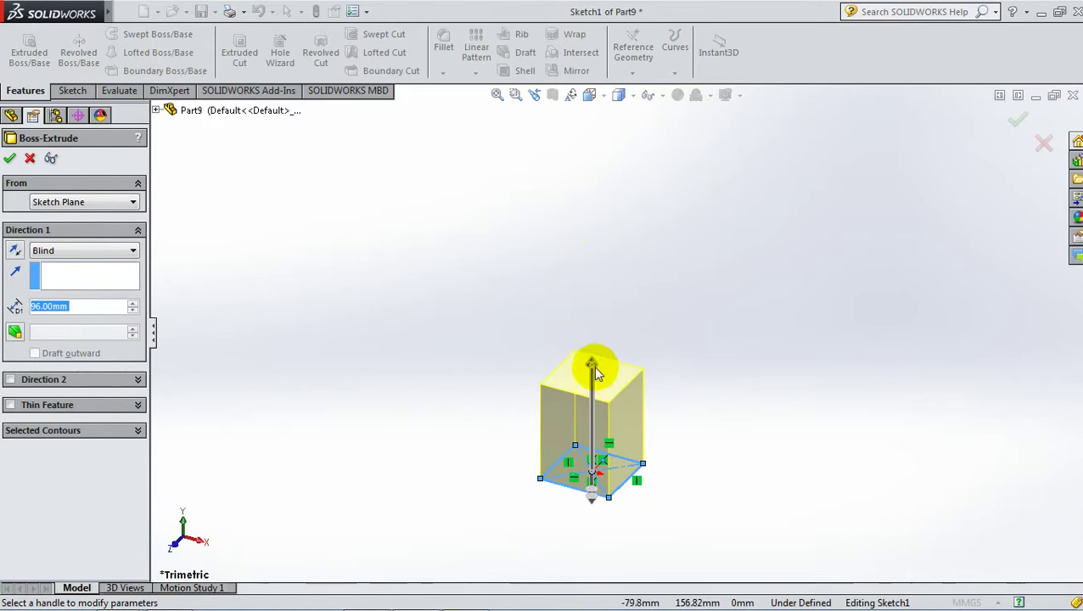
left_click(596, 368)
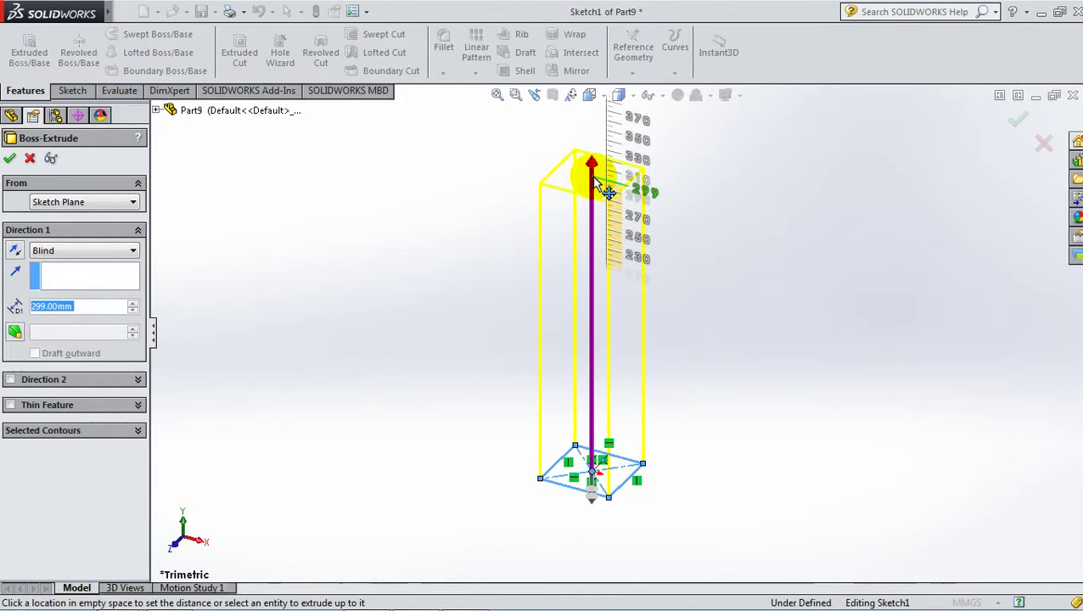
left_click(599, 167)
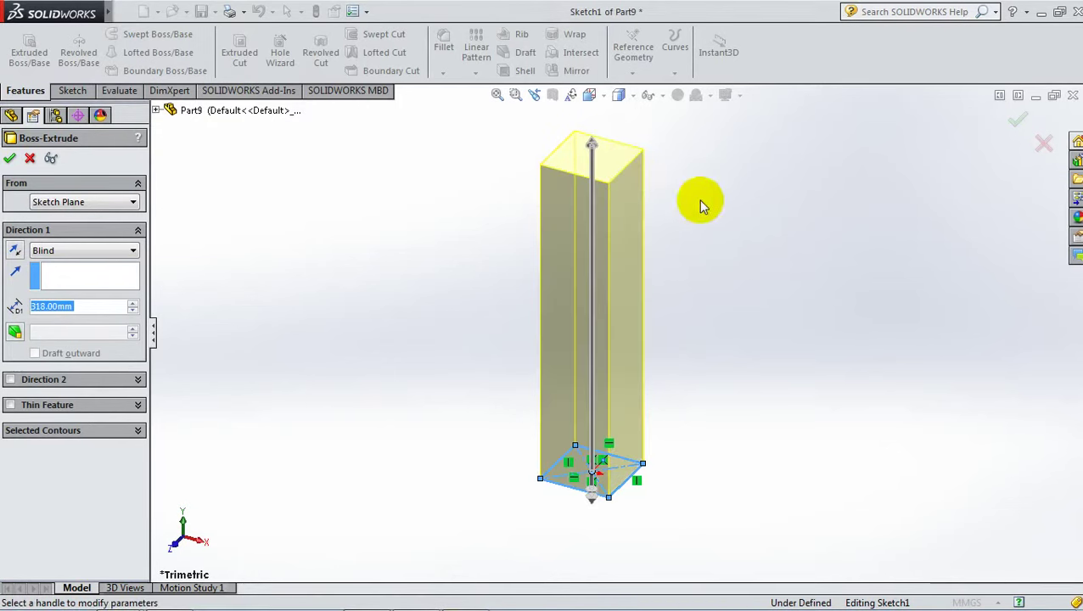
left_click(10, 161)
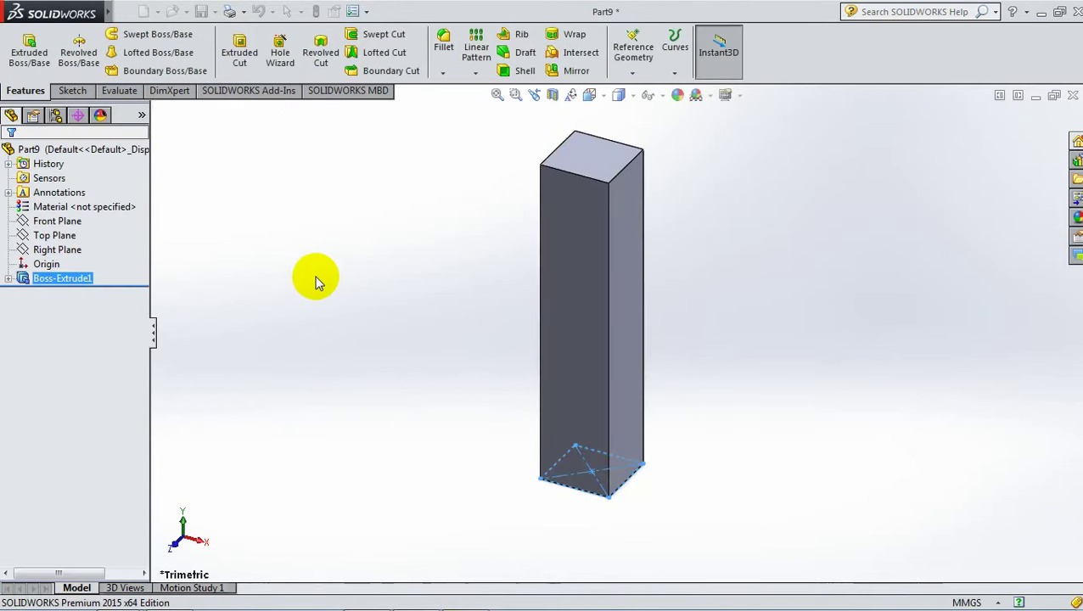
Step: Create three reference planes offset 90 mm apart from the Top Plane (Plane1–Plane3)
left_click(44, 241)
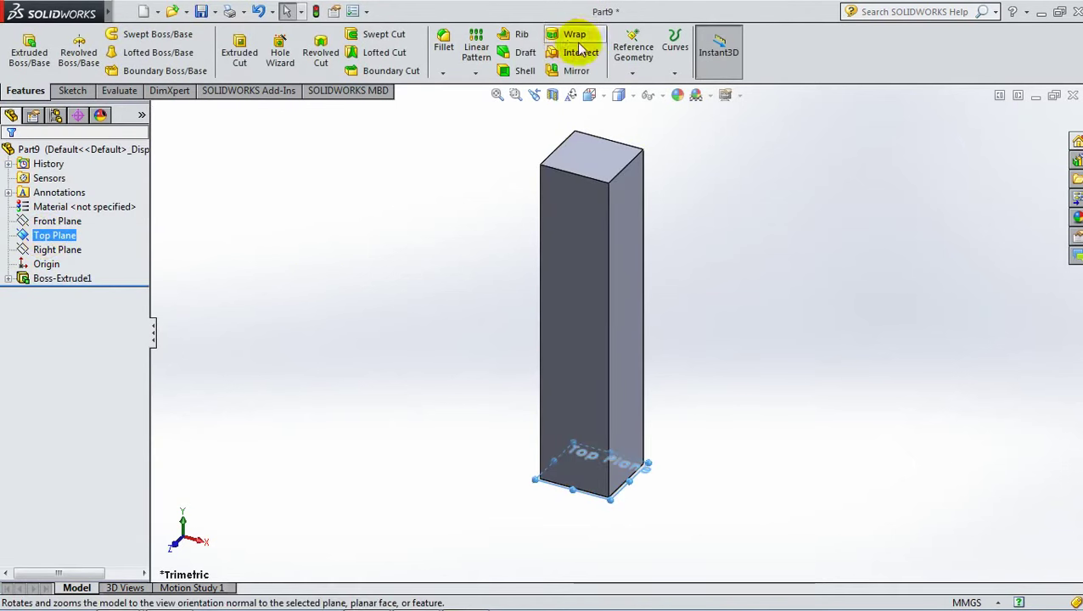
left_click(637, 63)
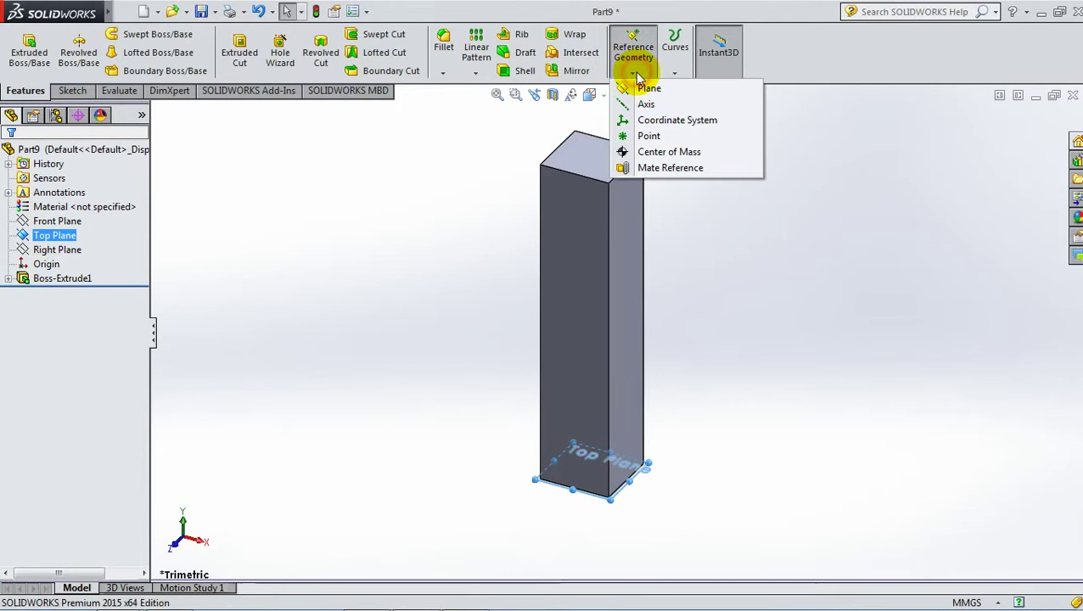
left_click(647, 89)
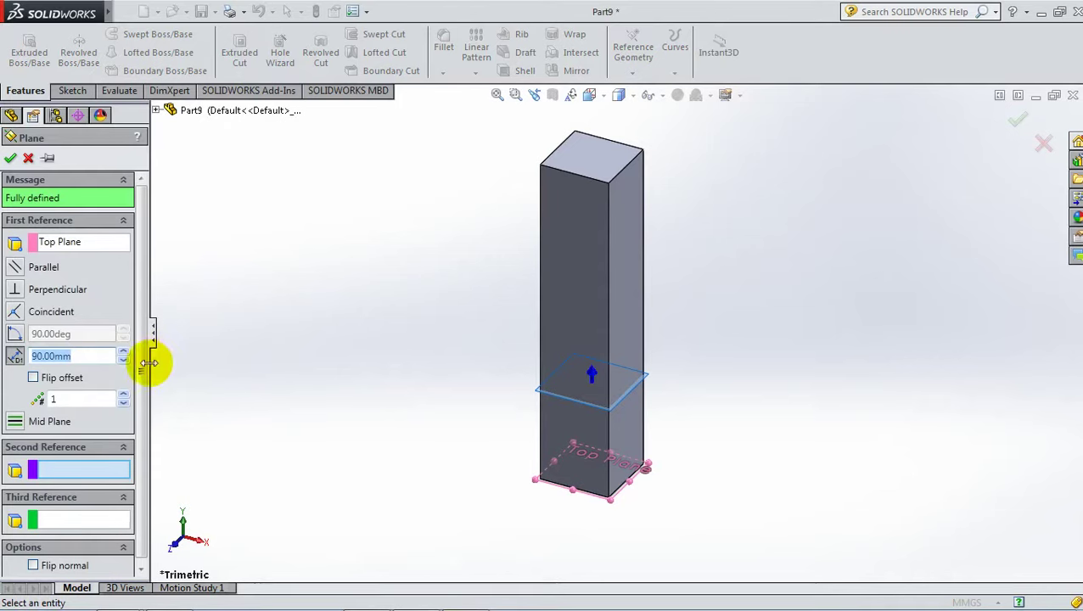
left_click(124, 396)
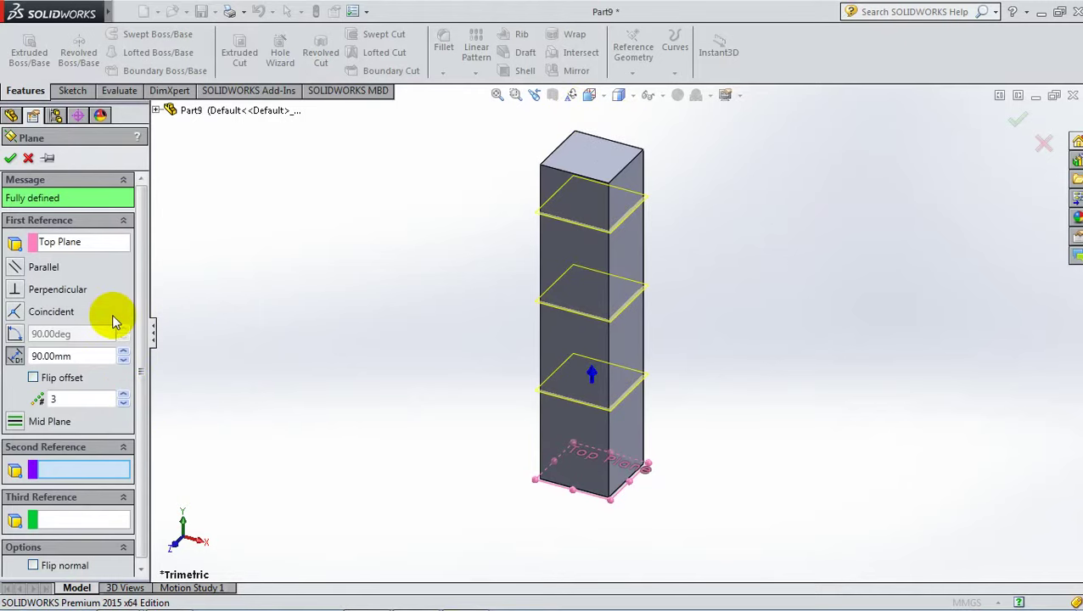
left_click(15, 157)
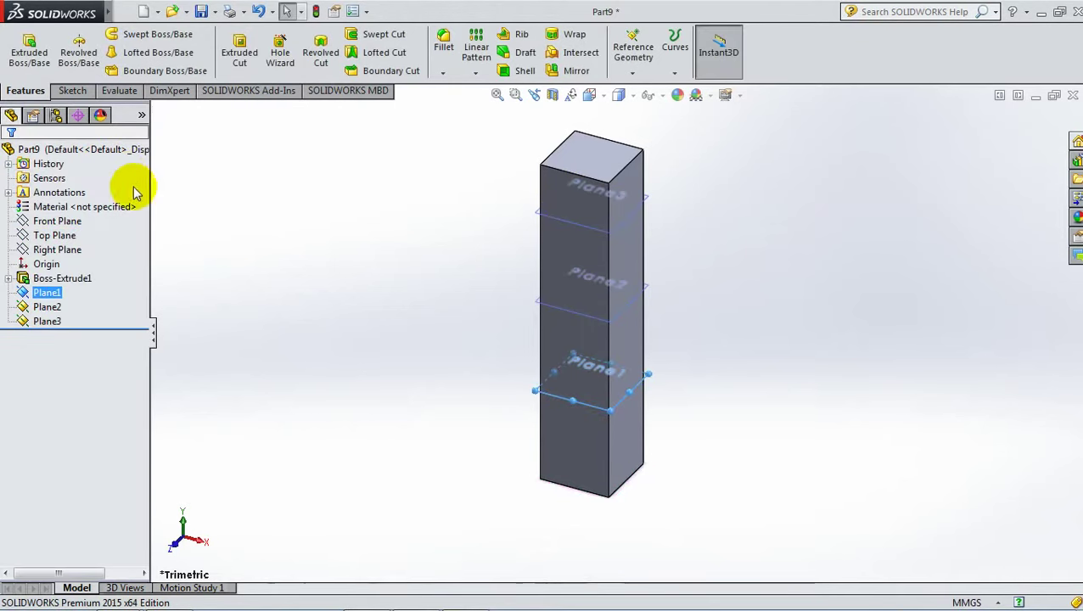
Step: Start a sketch on Plane1, view it normal, and draw an origin-centred circle
left_click(23, 295)
left_click(32, 272)
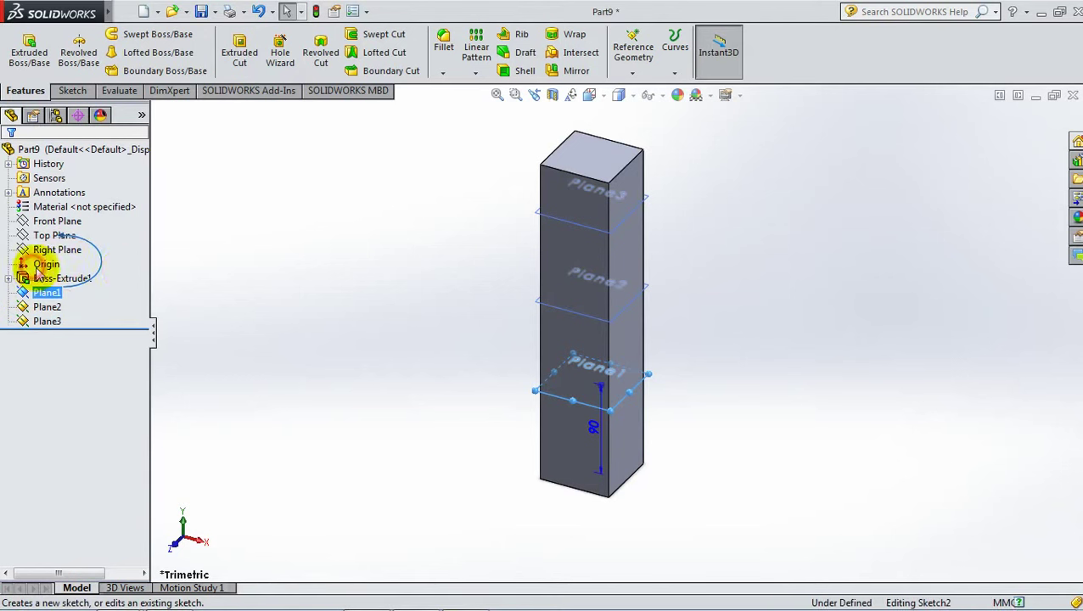
left_click(22, 336)
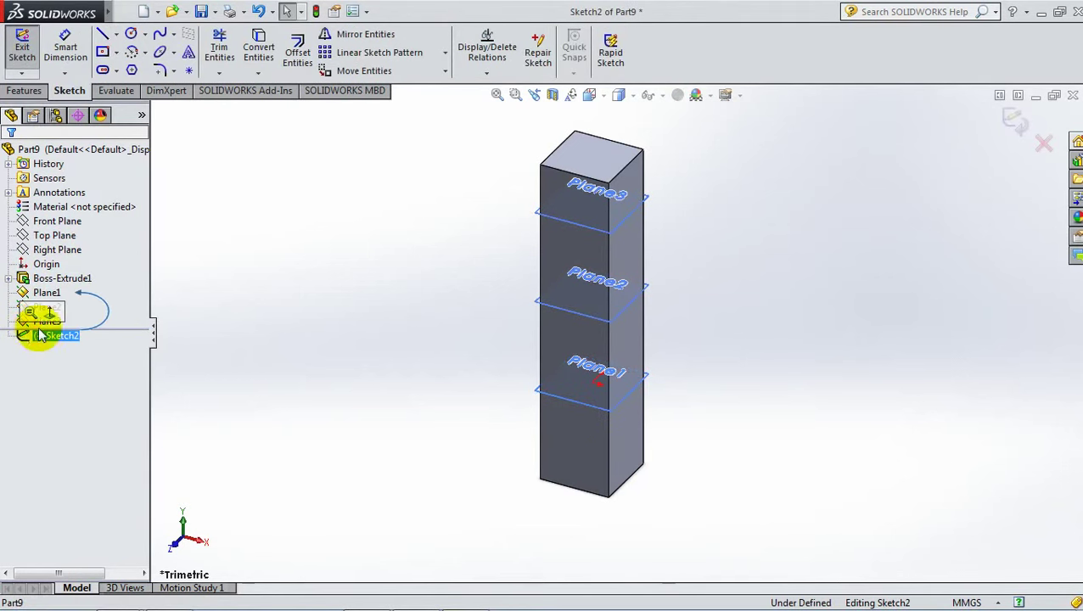
left_click(50, 316)
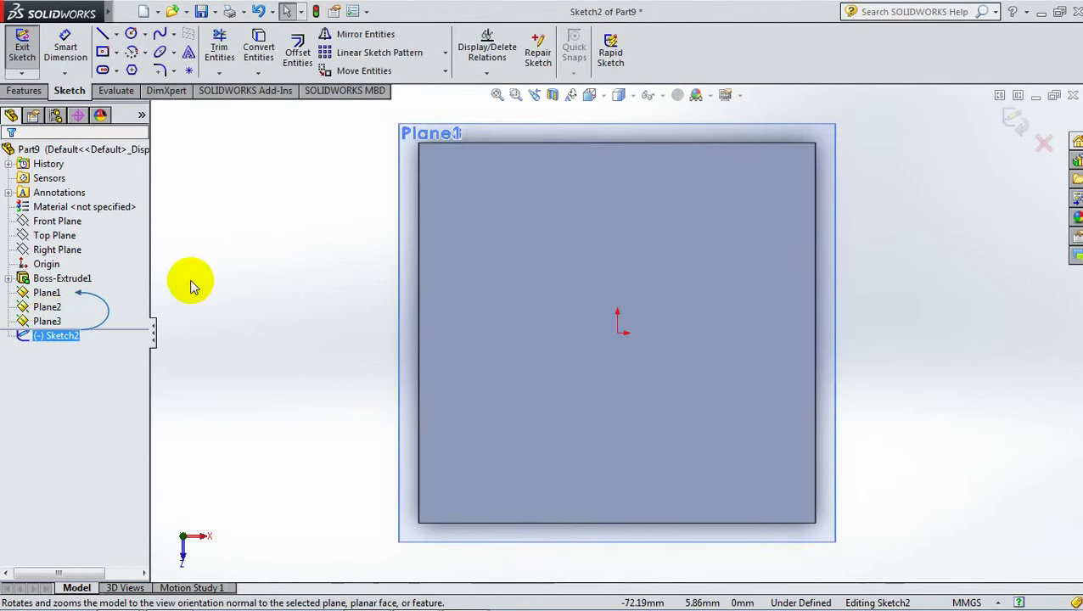
left_click(129, 36)
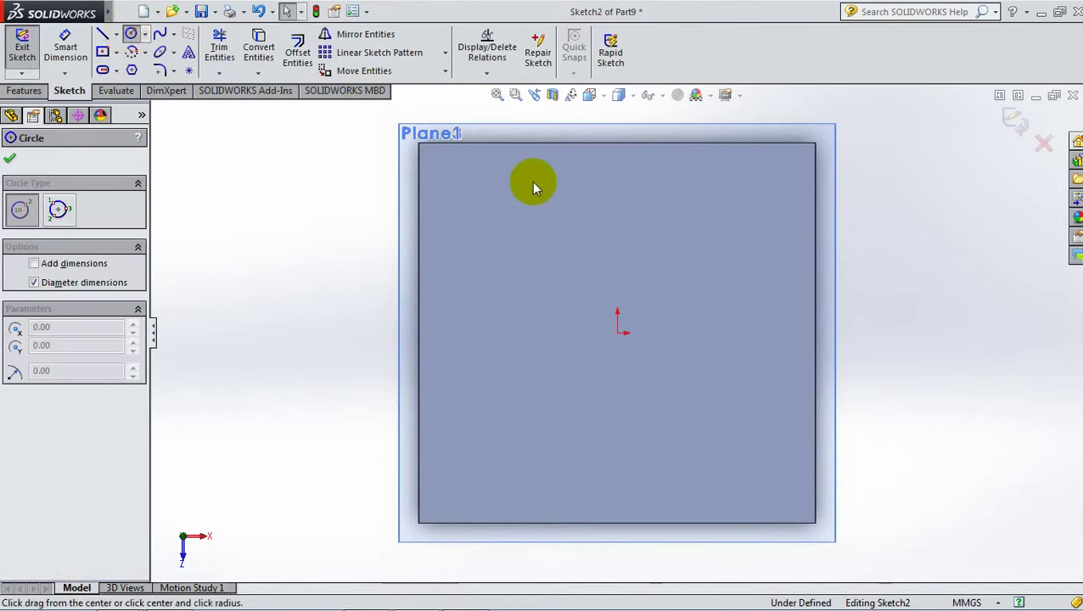
left_click(618, 333)
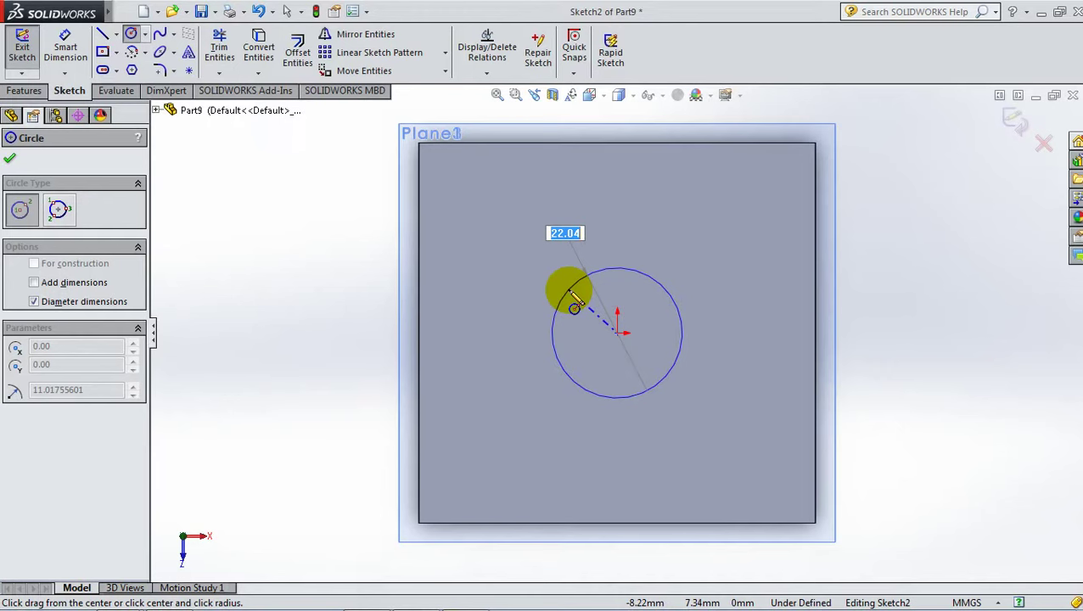
left_click(568, 290)
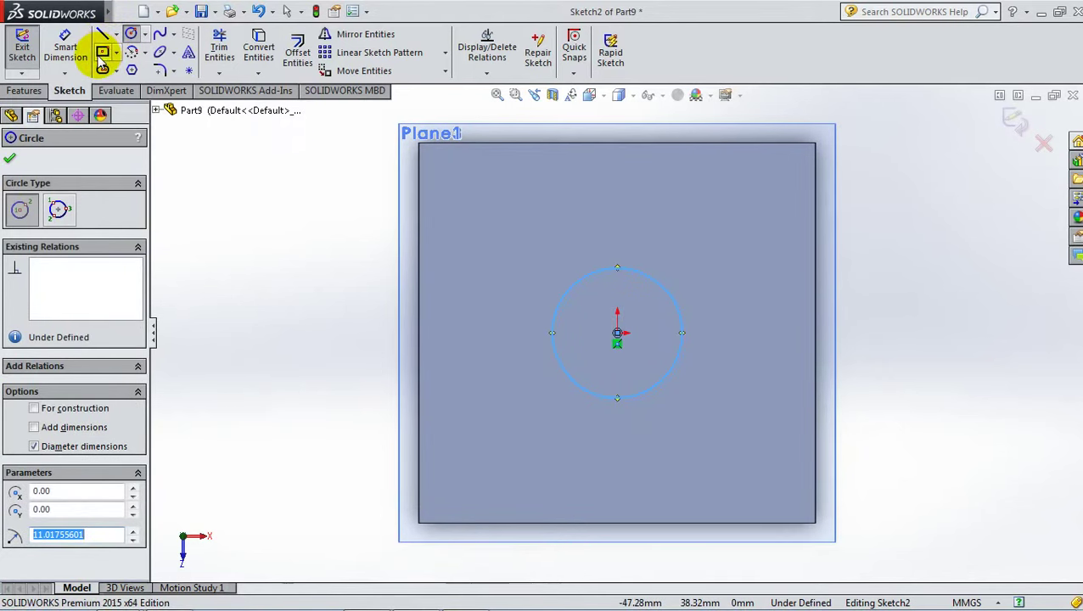
Step: Dimension the circle to 15 mm diameter and exit the sketch
left_click(66, 47)
left_click(599, 267)
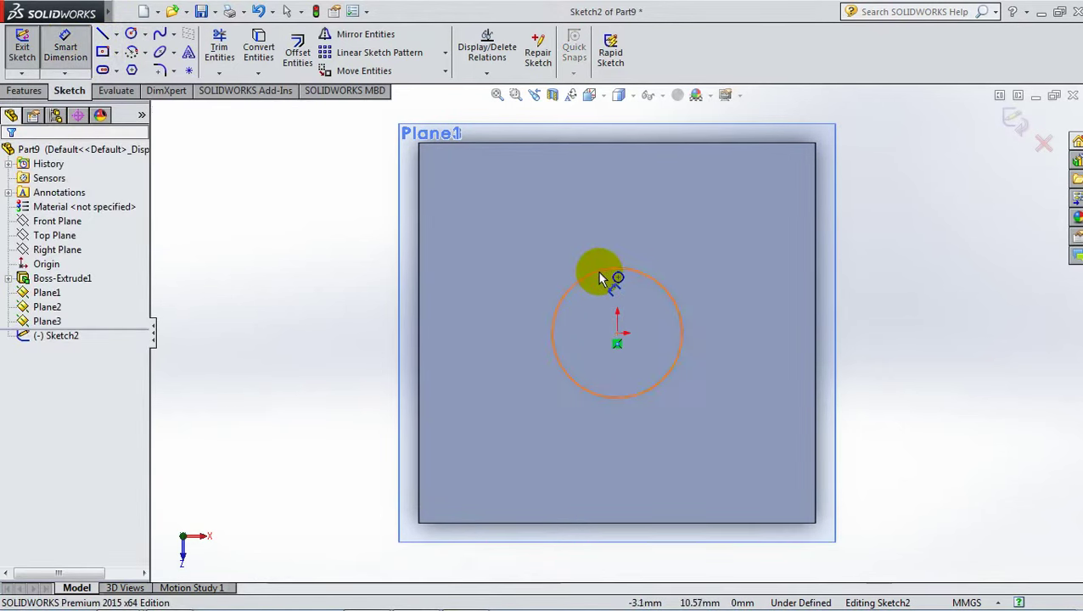
left_click(606, 224)
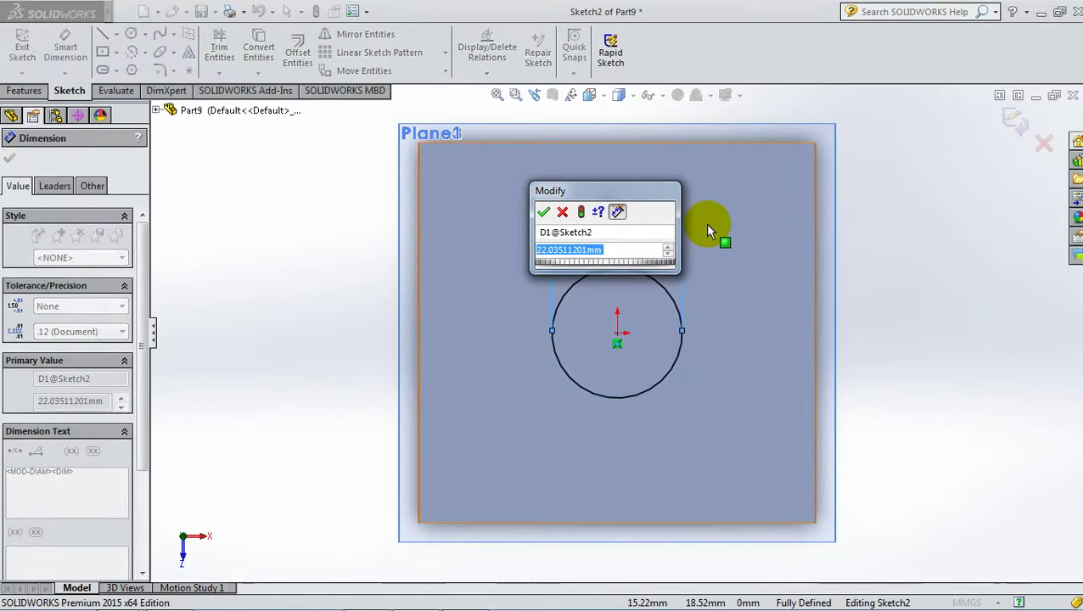
type("15")
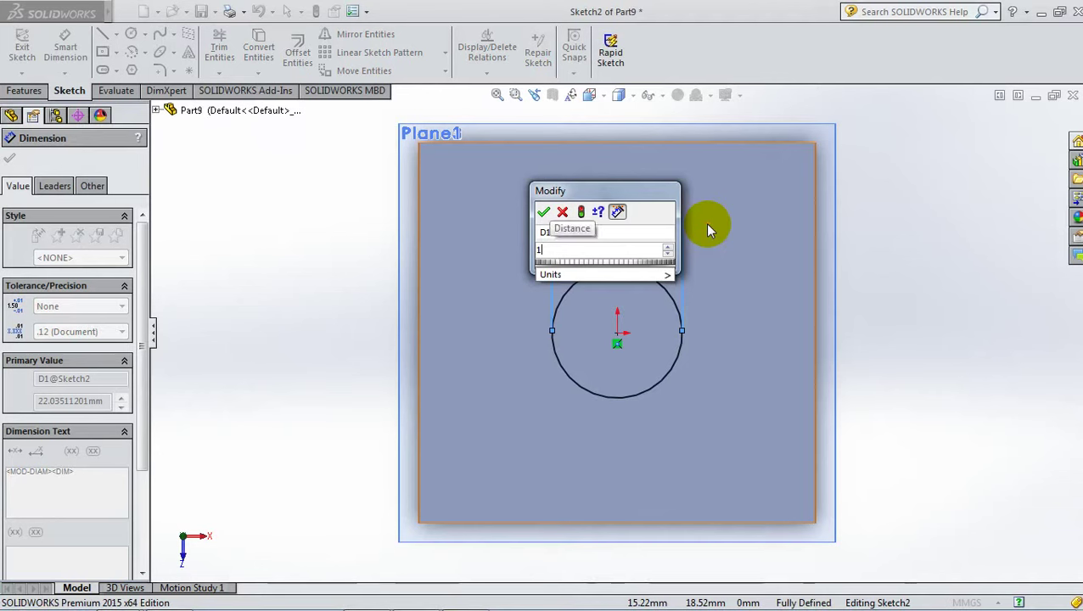
key("Return")
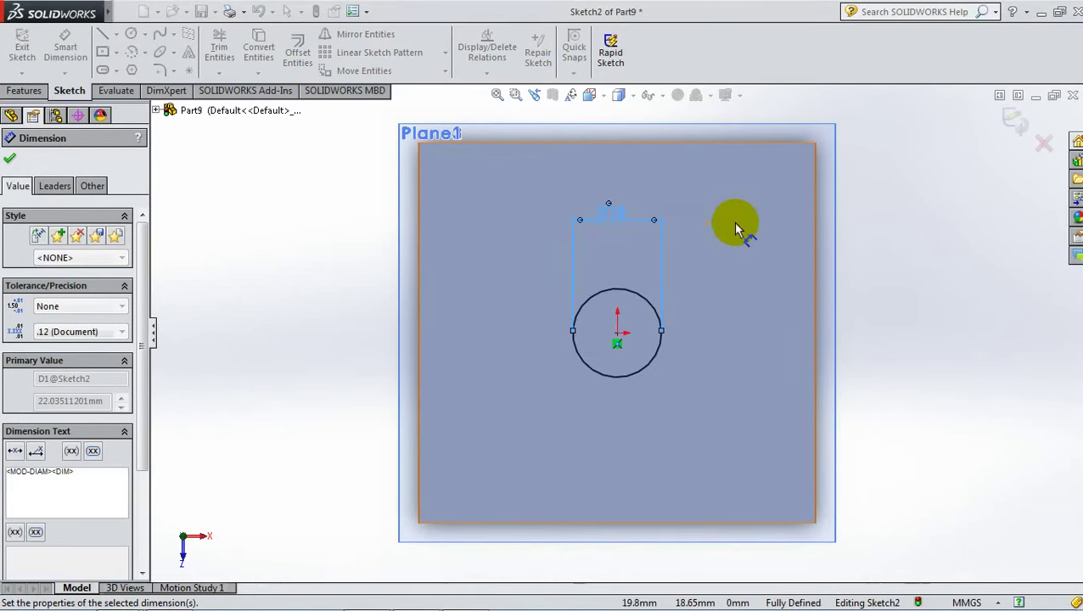
left_click(10, 159)
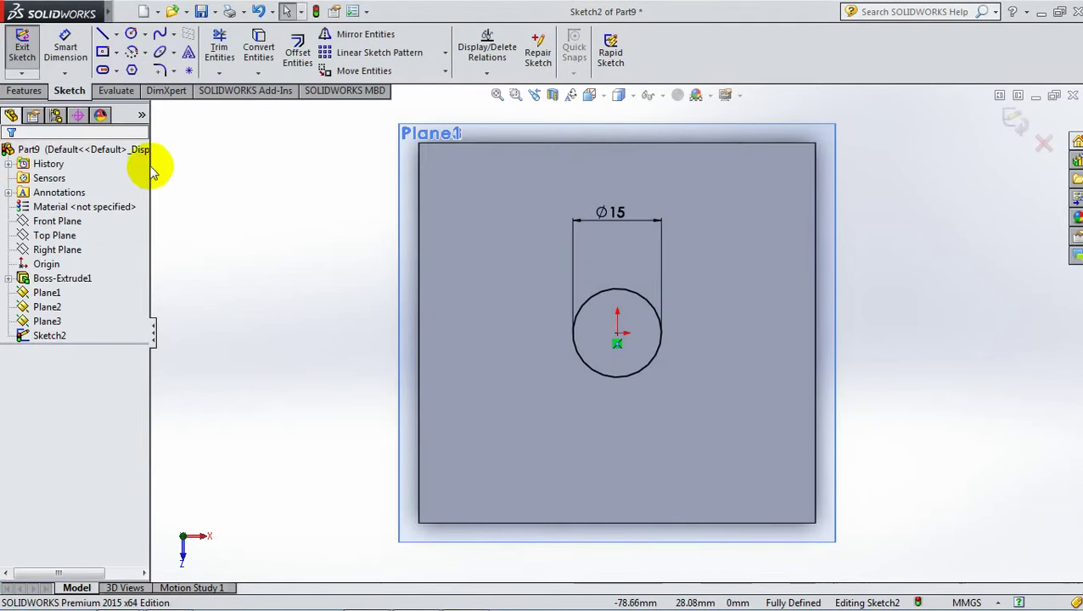
left_click(1014, 121)
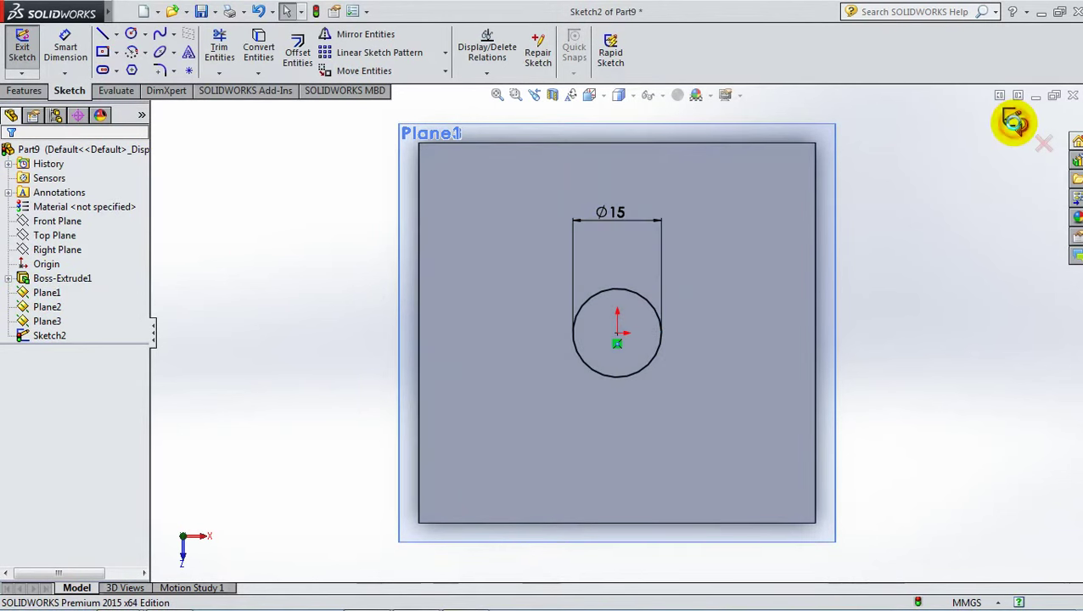
Step: Start a sketch on Plane2 and draw a circle centred on the origin
left_click(23, 307, "ctrl")
left_click(23, 309)
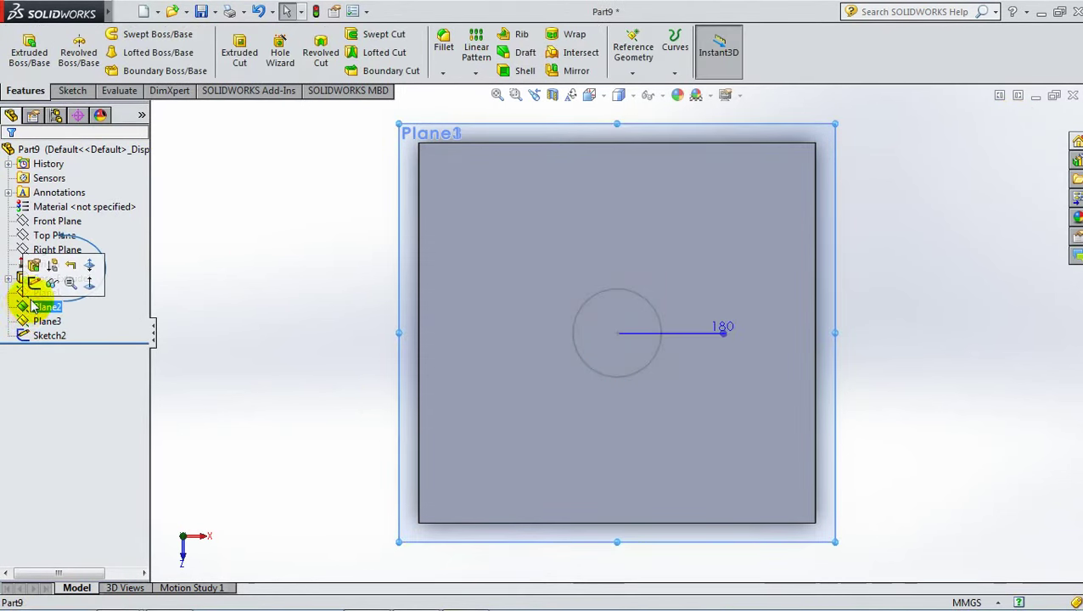
left_click(32, 285)
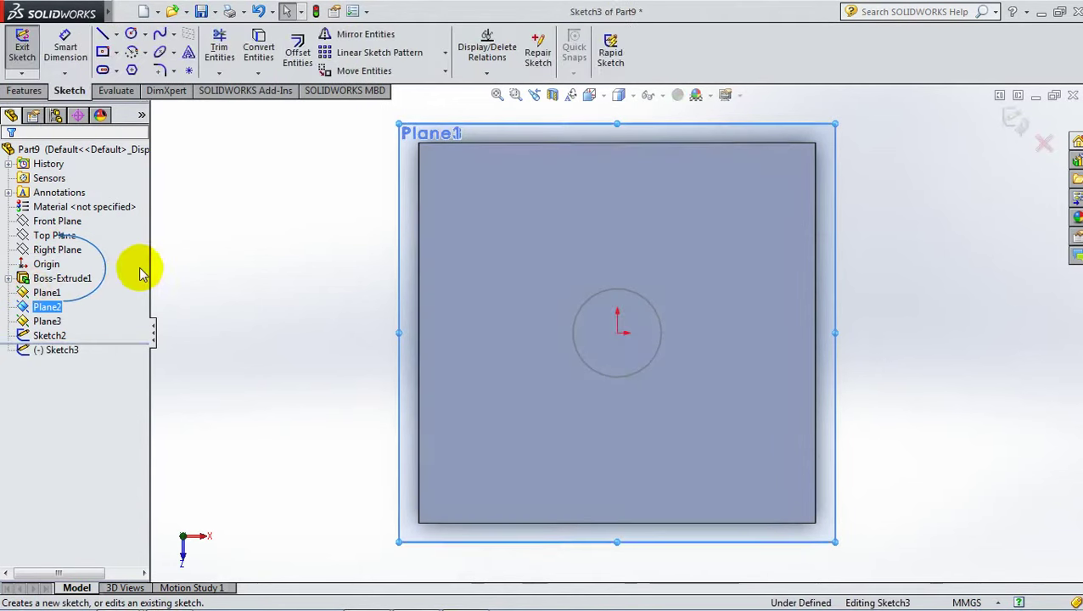
left_click(23, 355)
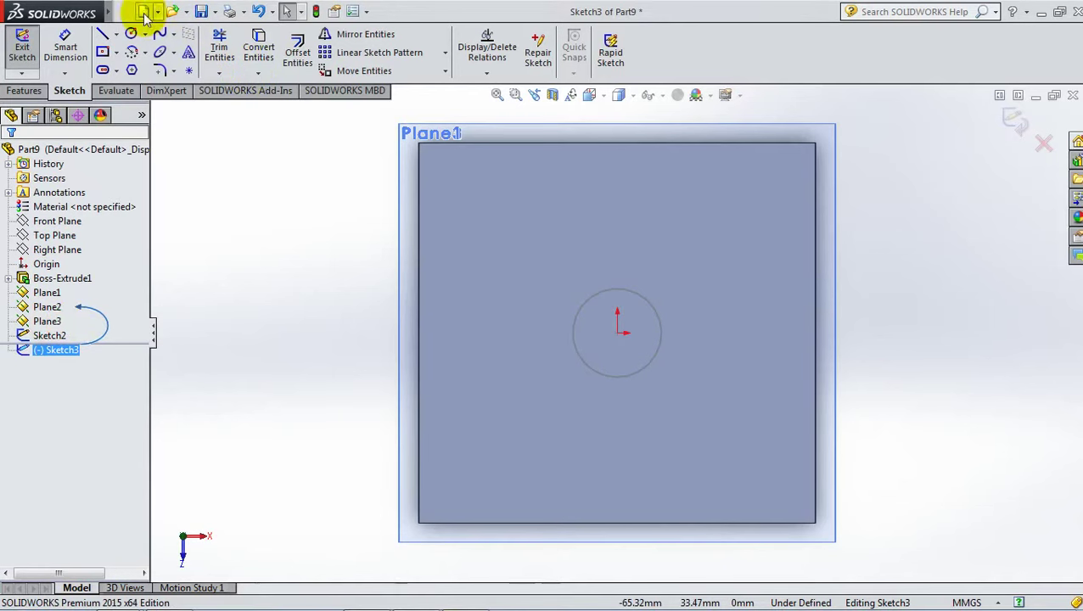
left_click(132, 34)
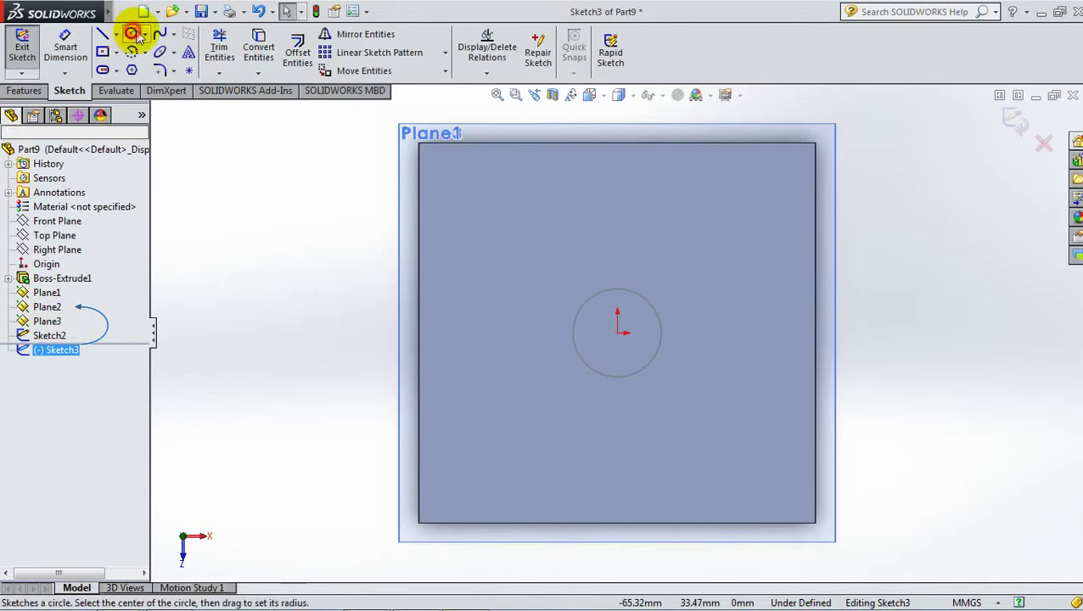
left_click(617, 334)
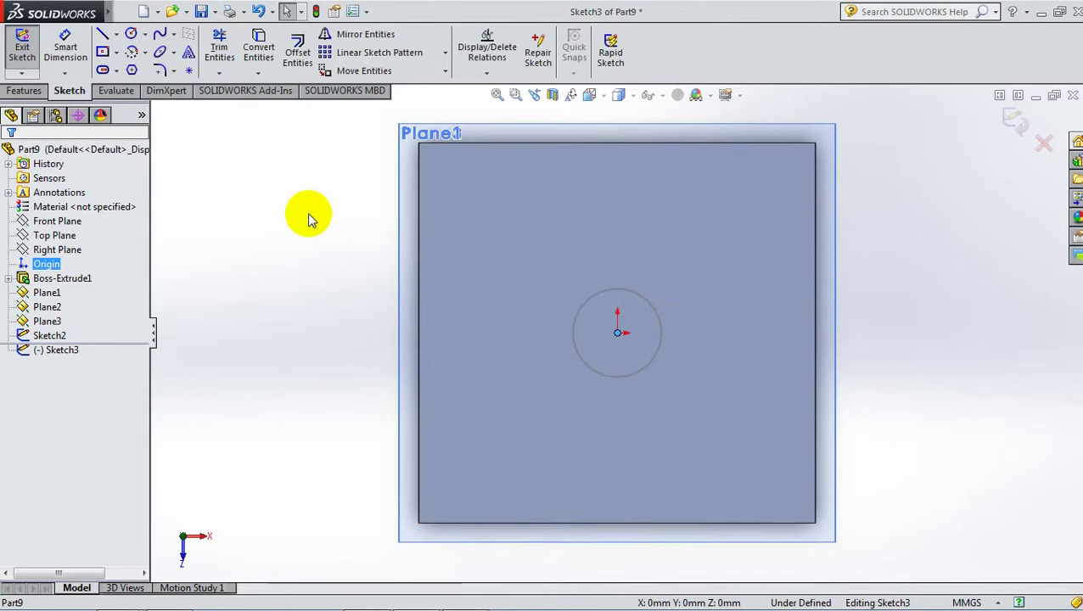
left_click(132, 34)
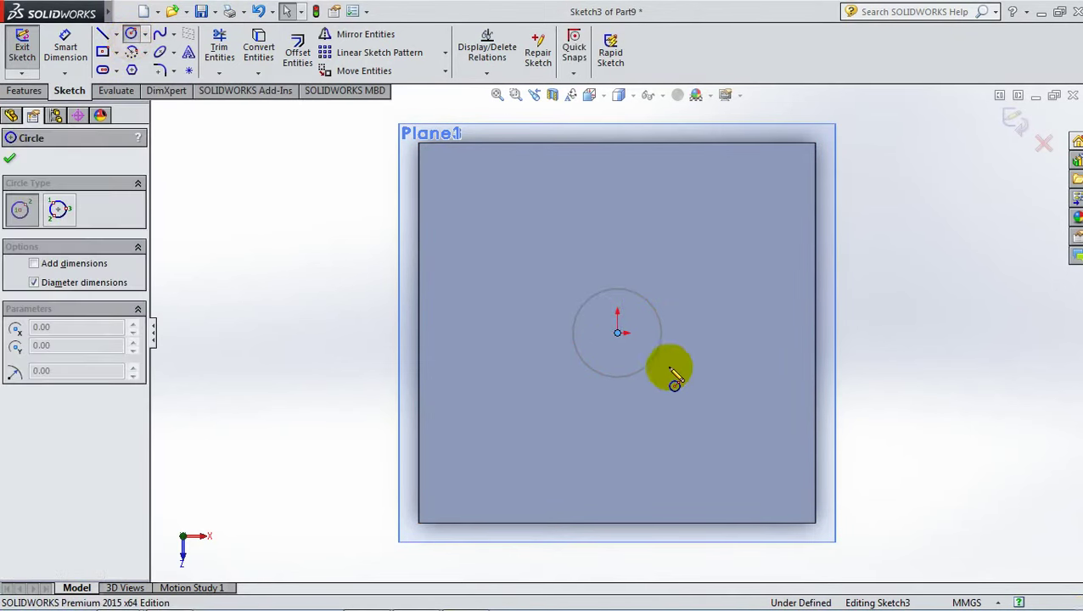
left_click(618, 333)
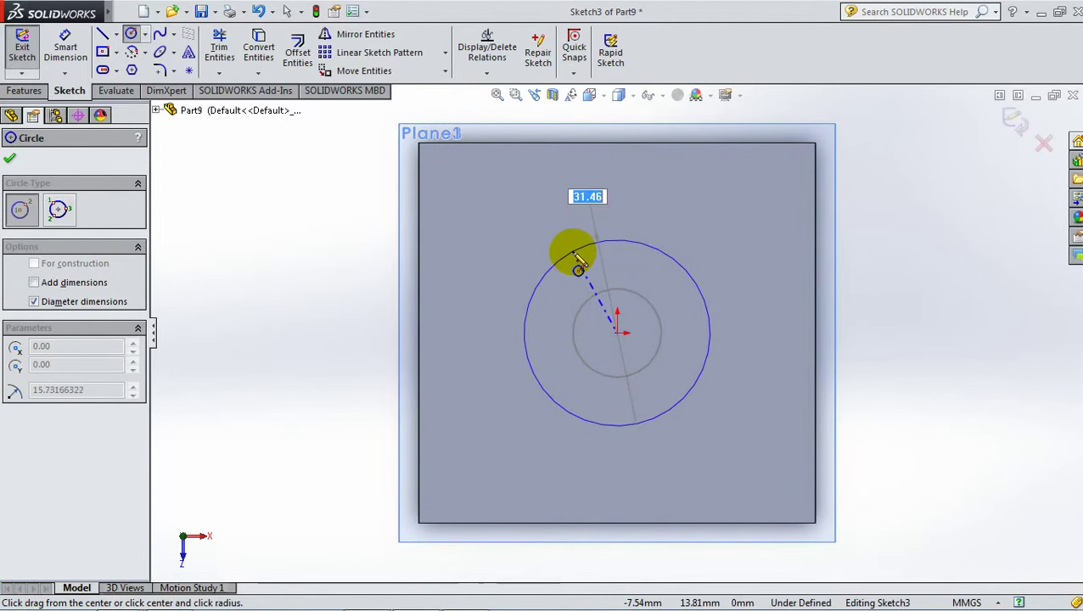
left_click(574, 253)
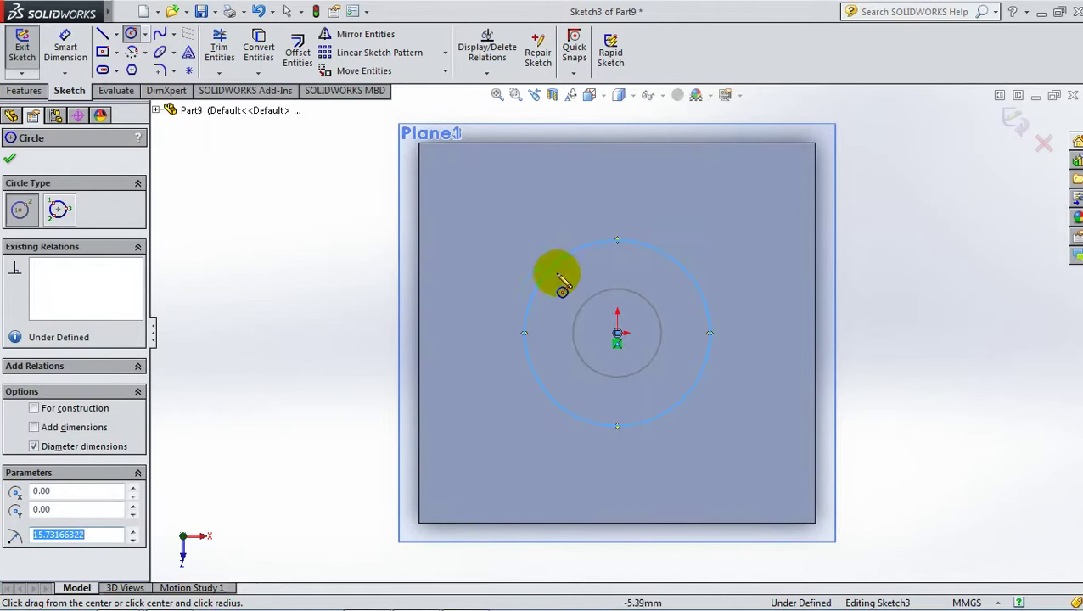
Step: Give the Plane2 circle a 30 mm diameter and exit Sketch3
left_click(65, 47)
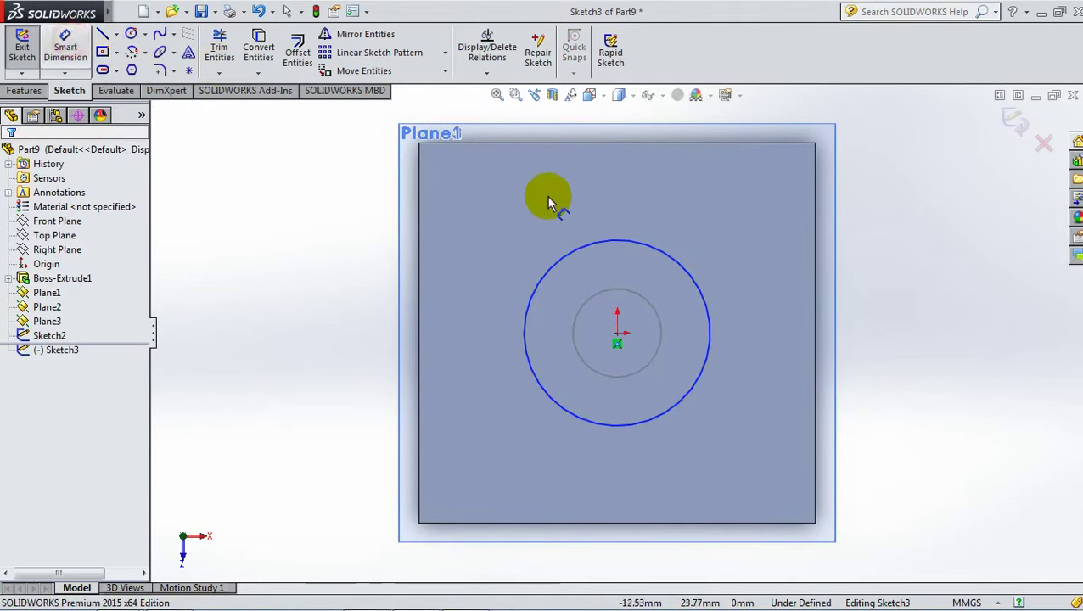
left_click(575, 252)
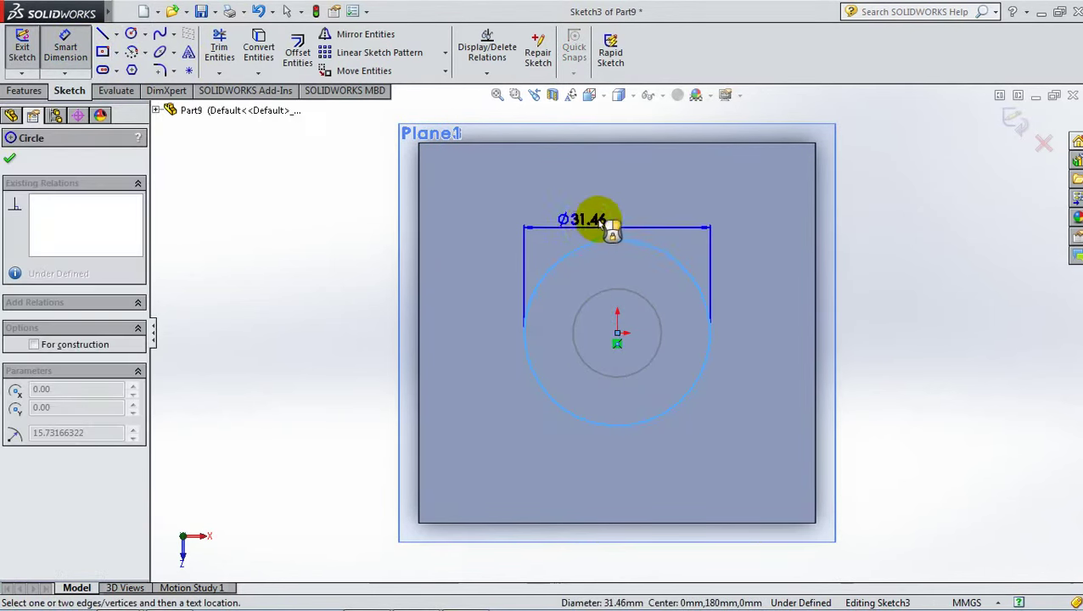
left_click(621, 210)
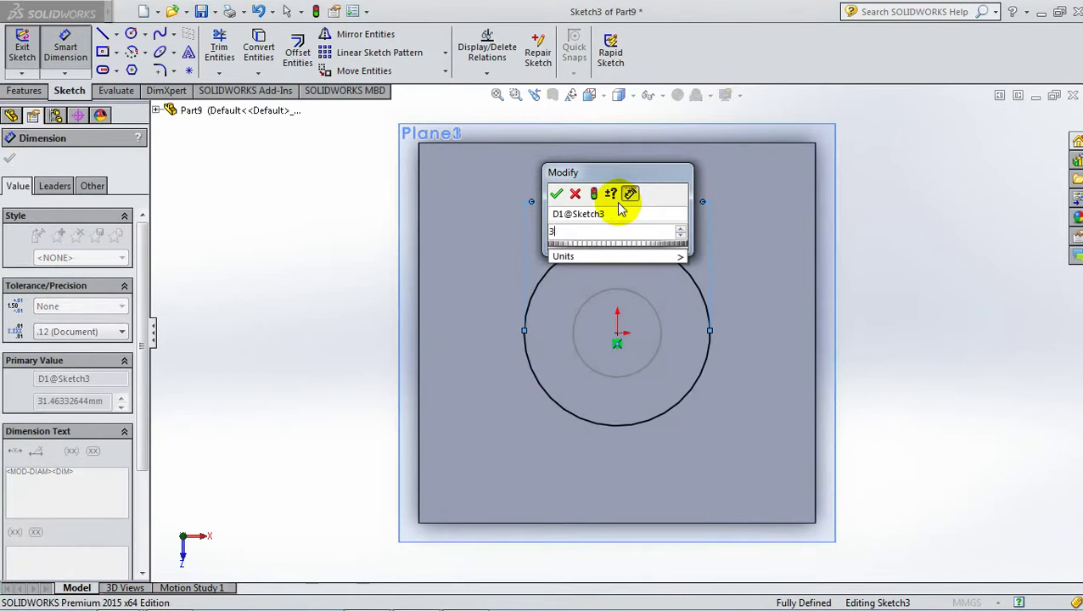
type("30")
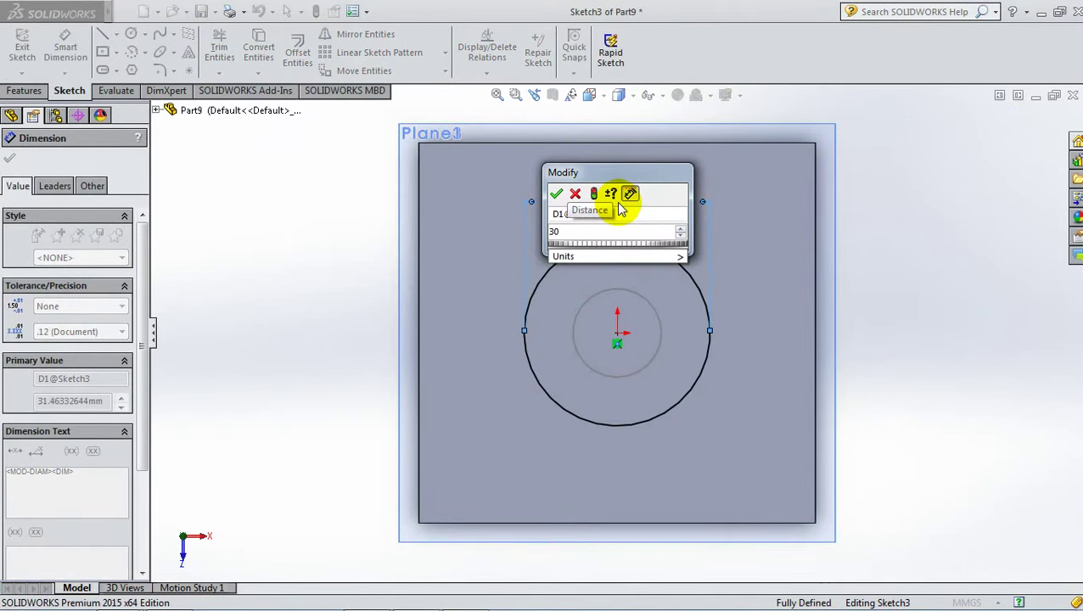
key("Return")
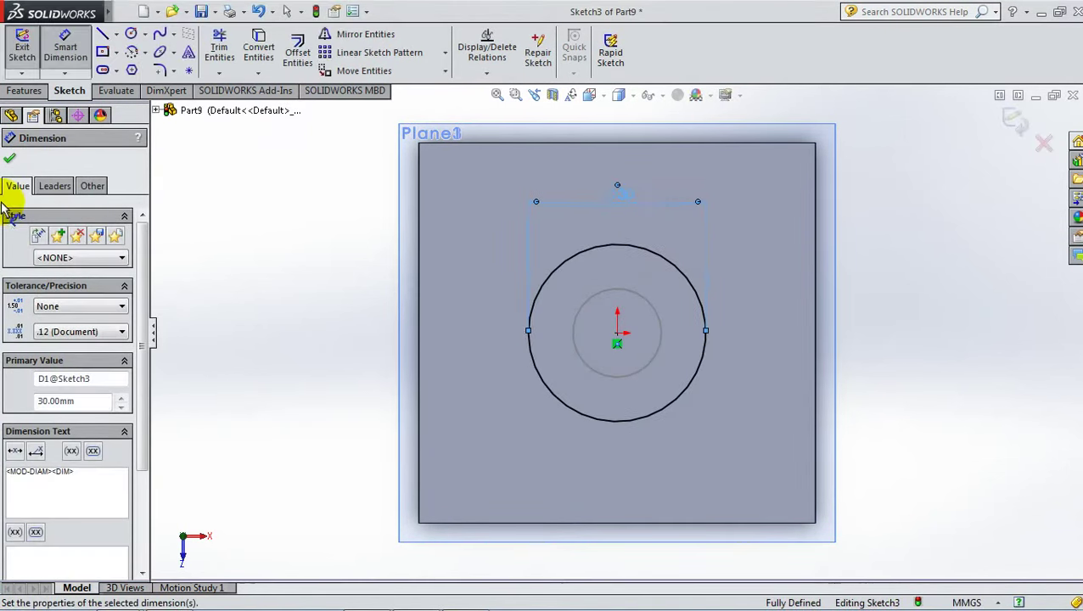
left_click(10, 163)
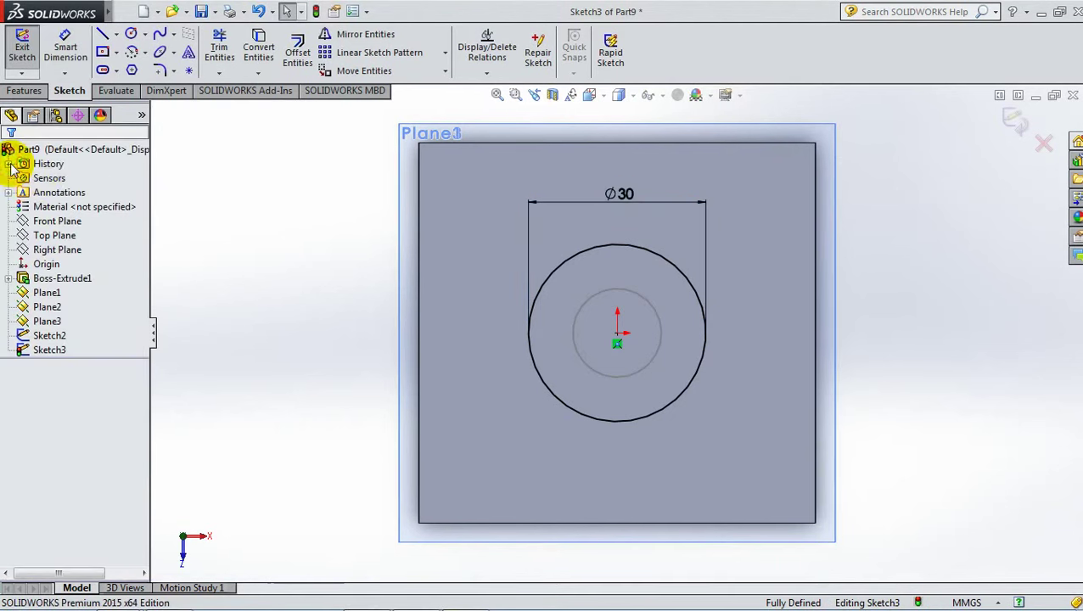
left_click(1011, 121)
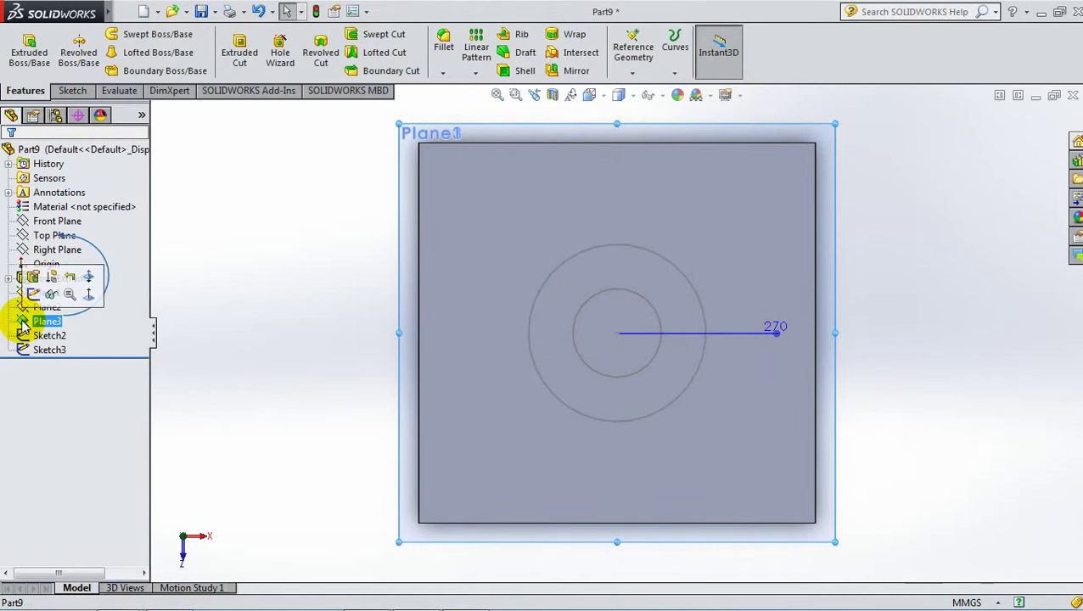
Step: Start a sketch on Plane3 and draw a circle centred on the origin
left_click(30, 297)
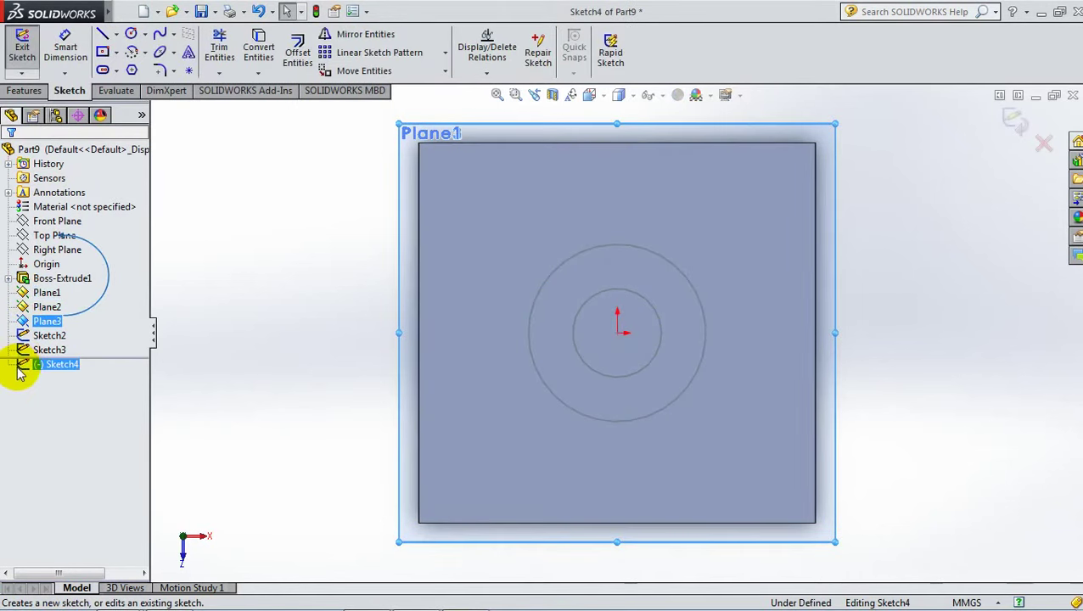
left_click(24, 366)
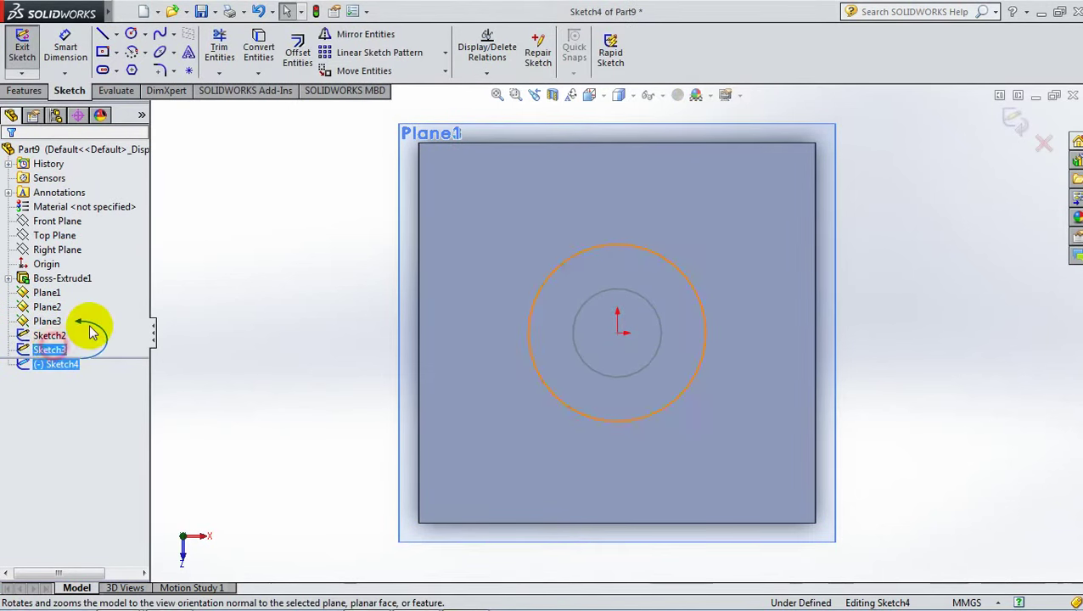
left_click(133, 38)
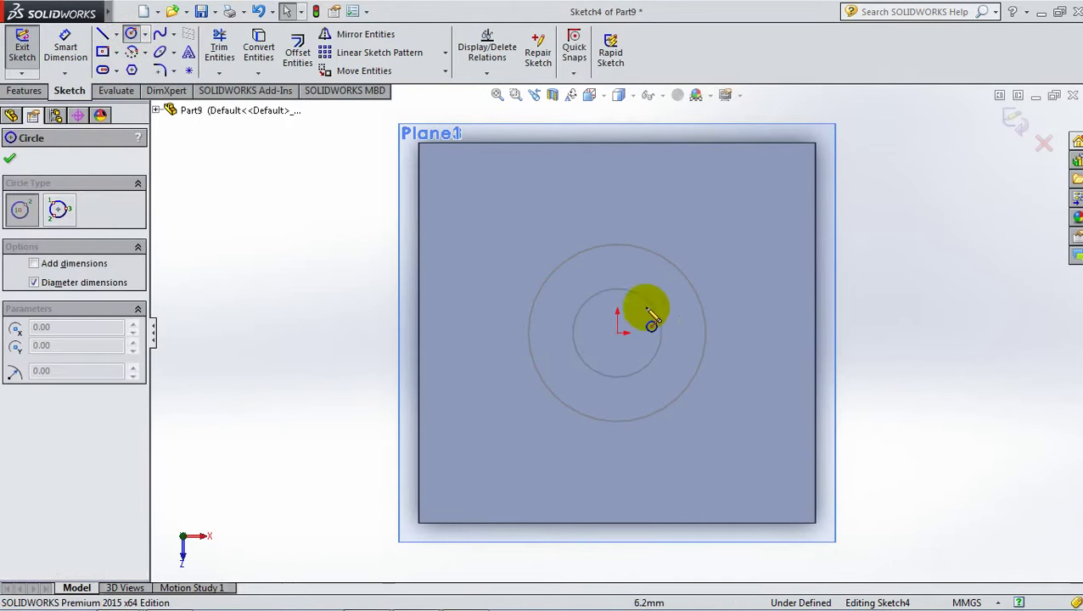
left_click(618, 332)
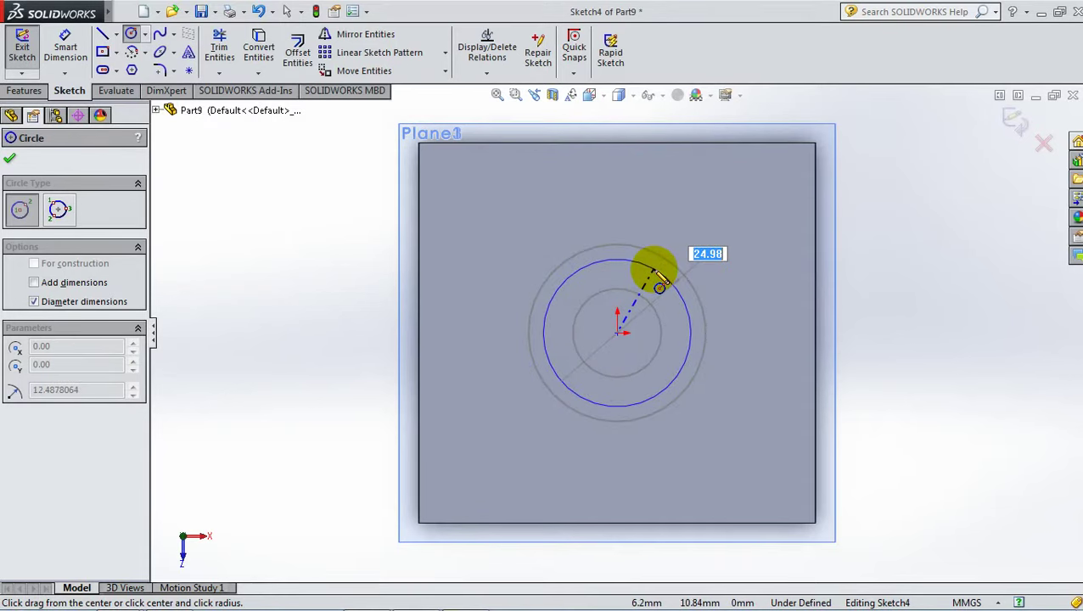
left_click(660, 282)
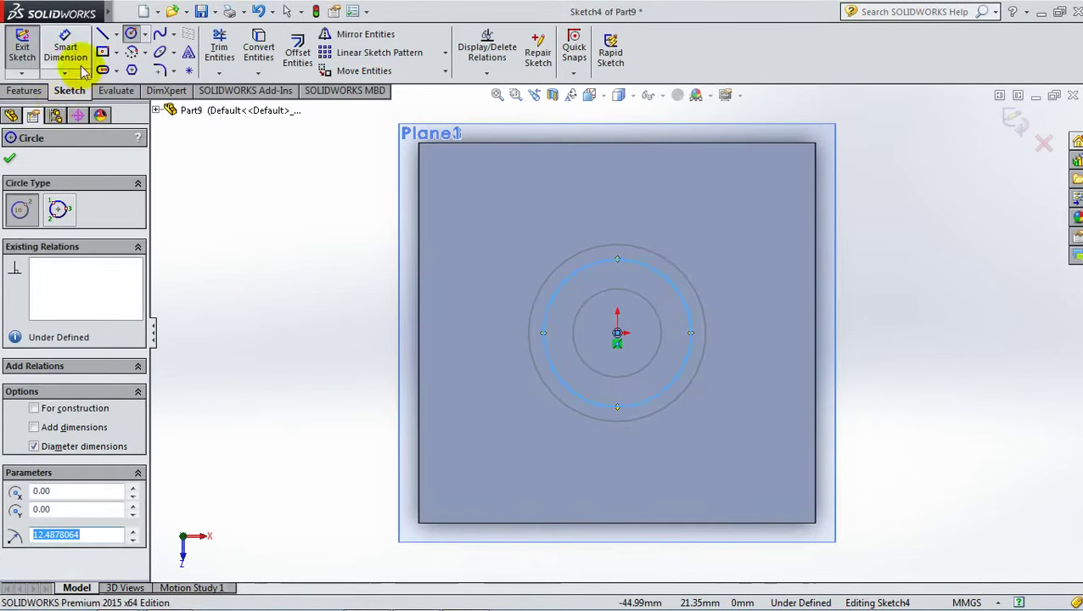
Step: Dimension the Plane3 circle to Ø25 and exit Sketch4
left_click(65, 45)
left_click(632, 261)
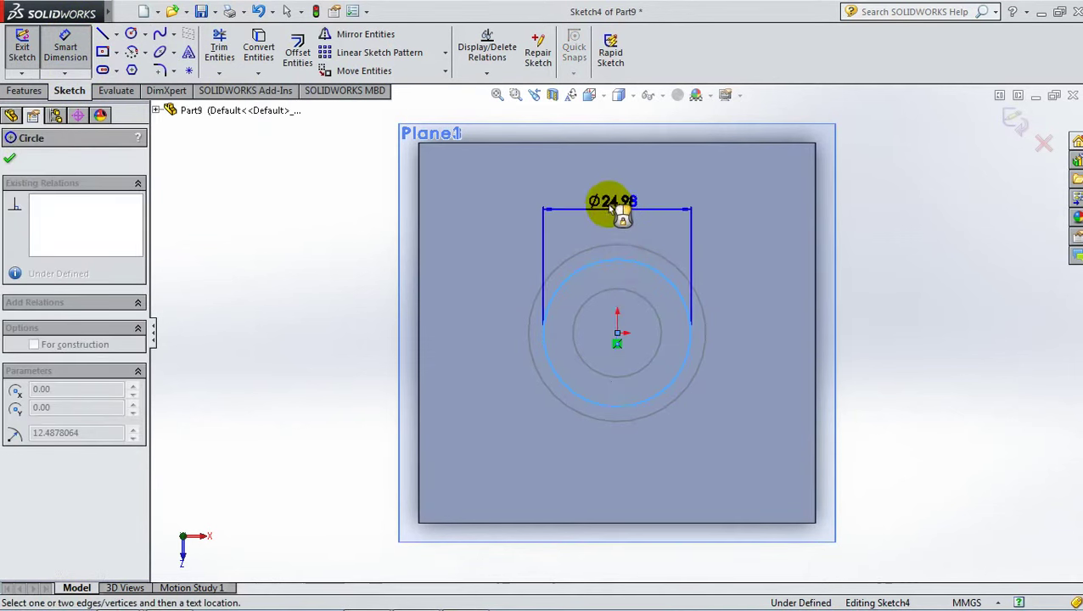
left_click(628, 202)
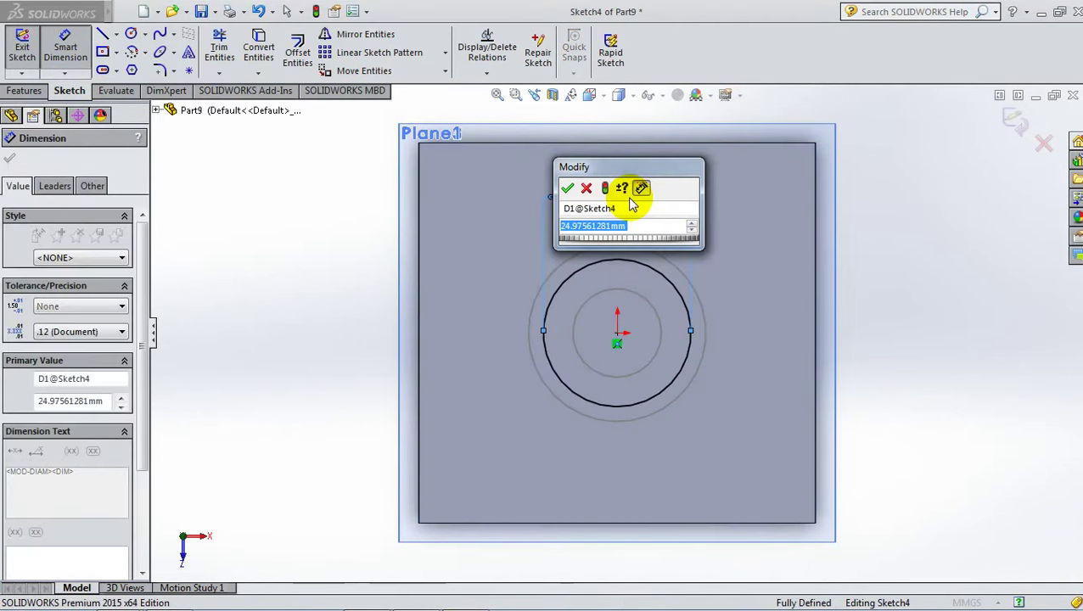
type("25")
key("Return")
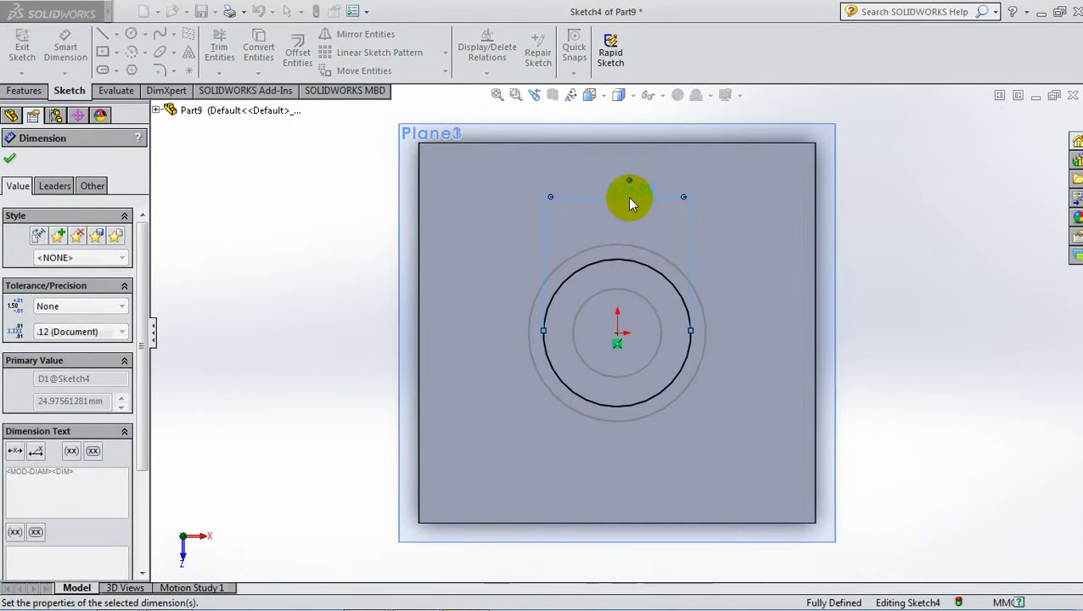
left_click(9, 158)
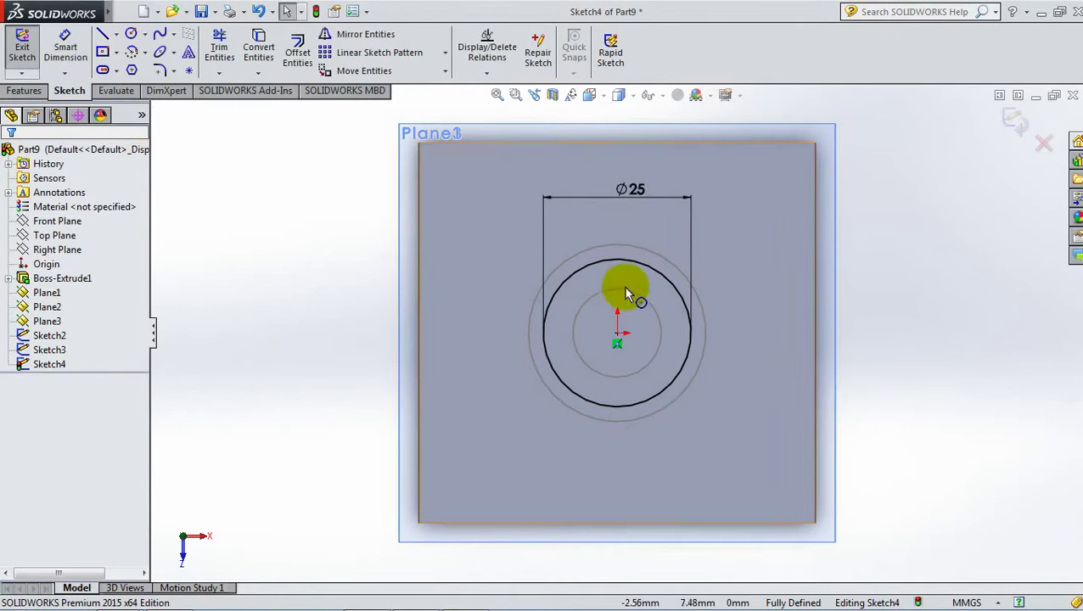
left_click(1012, 120)
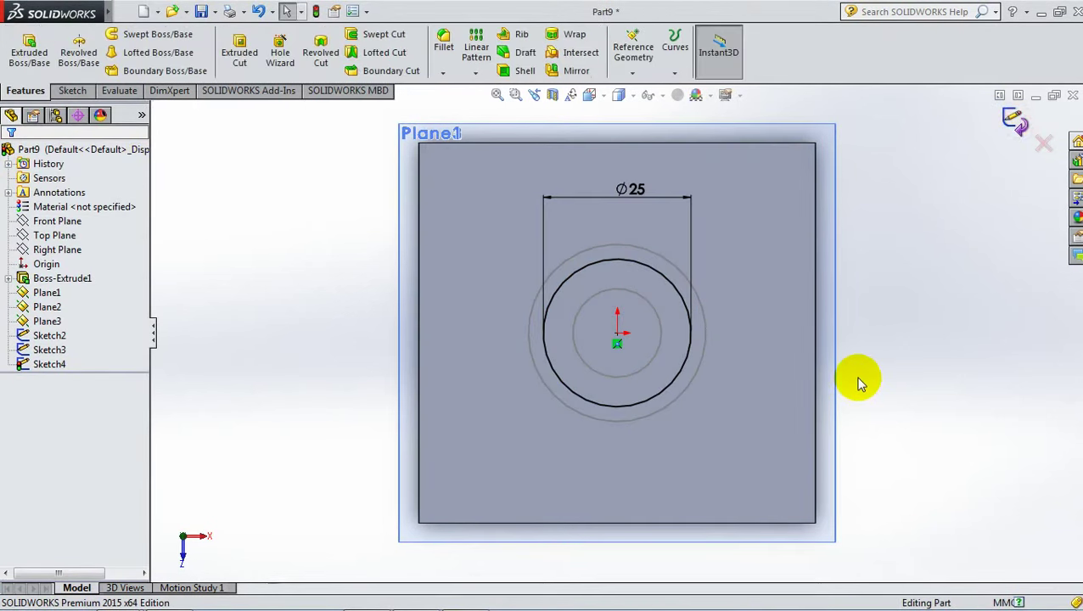
Step: Orbit the block and loft a cut through the Sketch2, Sketch3 and Sketch4 circles
mouse_move(846, 426)
middle_mouse_down()
mouse_move(861, 368)
mouse_move(850, 362)
mouse_move(823, 400)
middle_mouse_up()
scroll(810, 339, "up", 5)
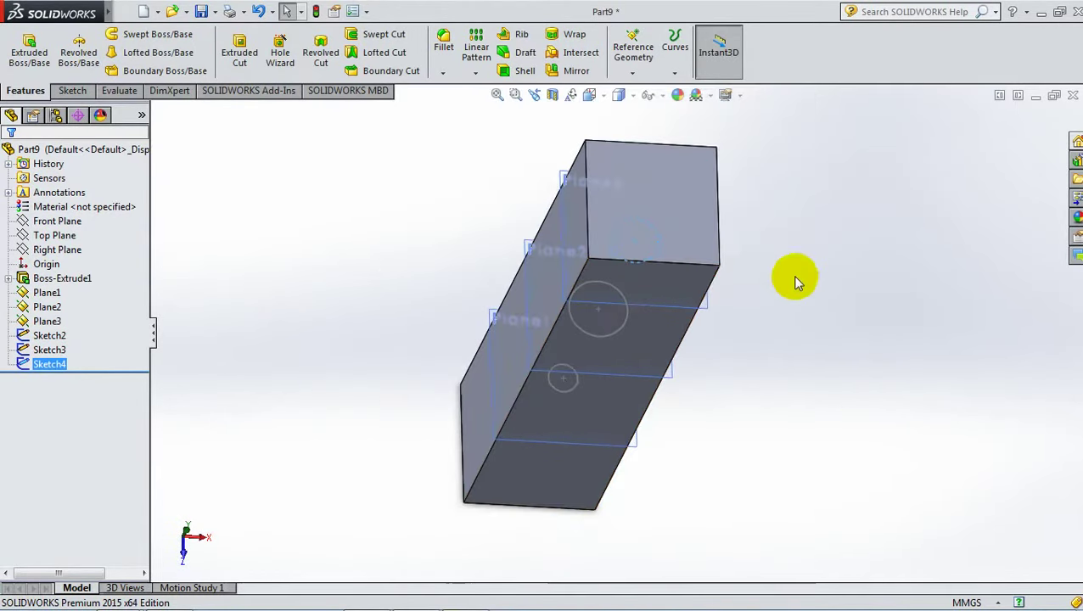
scroll(809, 245, "down", 1)
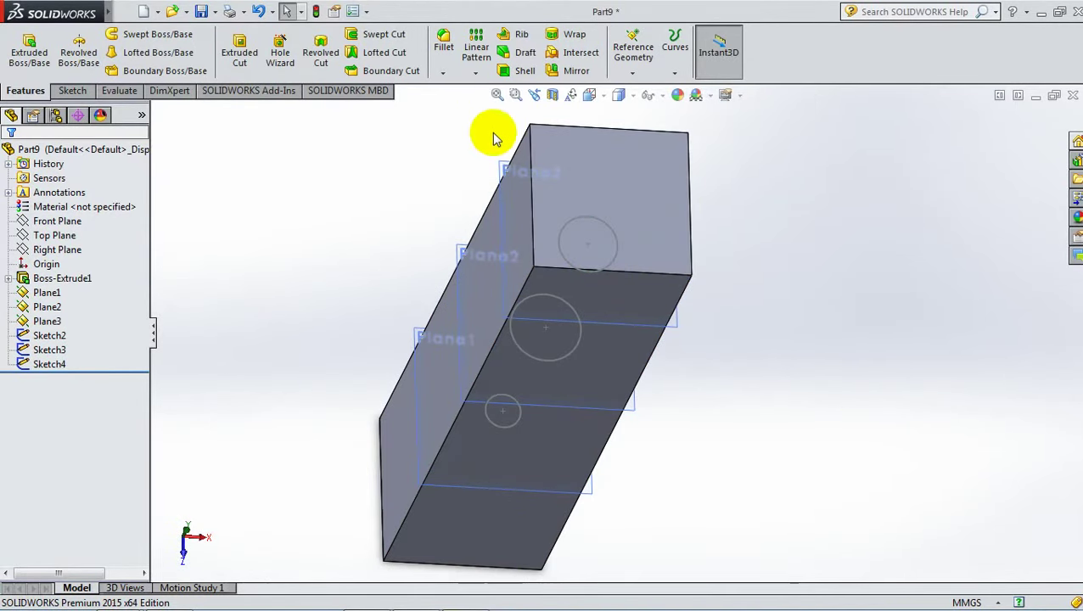
scroll(703, 321, "down", 2)
scroll(701, 326, "up", 3)
mouse_move(701, 326)
middle_mouse_down()
mouse_move(696, 283)
mouse_move(689, 321)
mouse_move(696, 310)
middle_mouse_up()
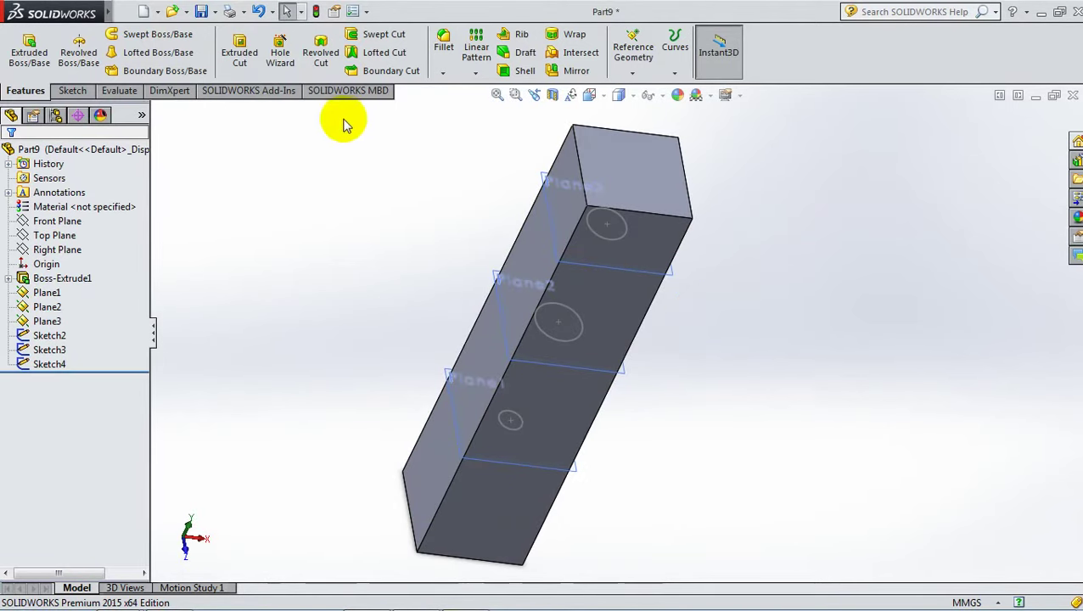
left_click(388, 54)
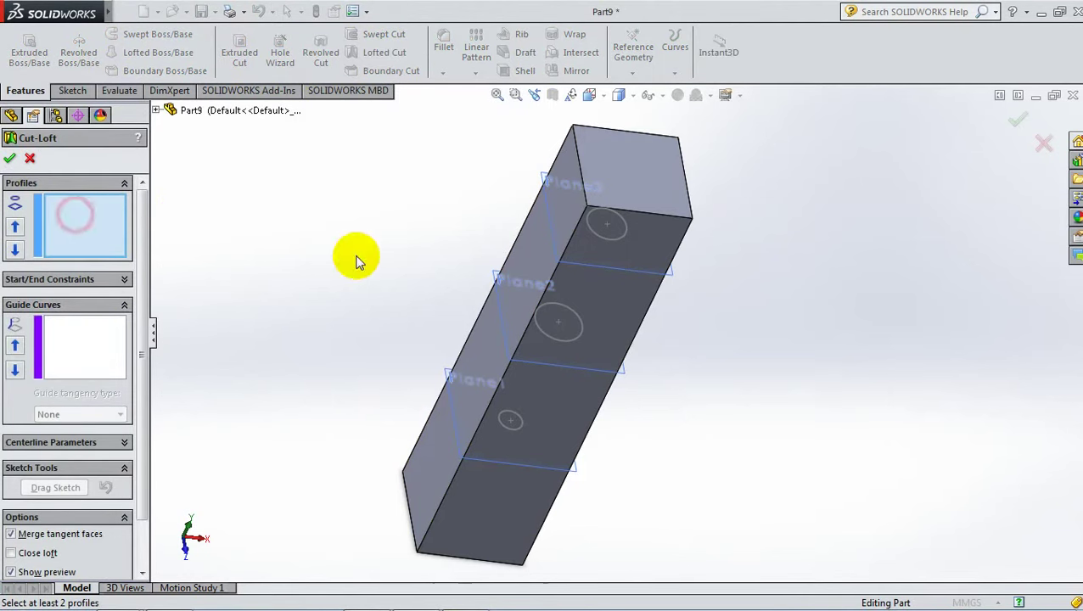
left_click(520, 428)
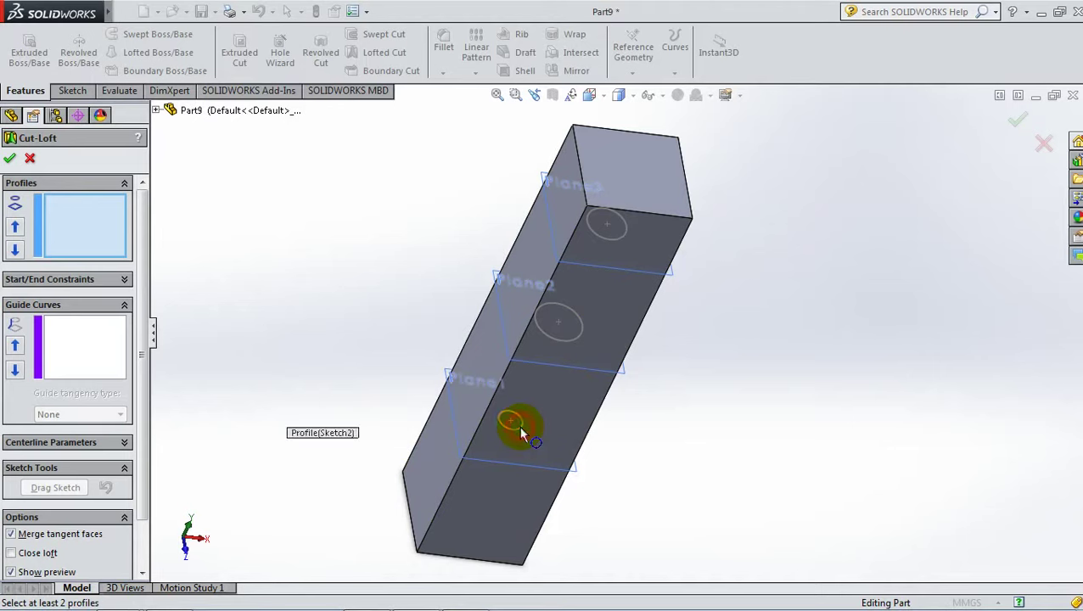
left_click(566, 341)
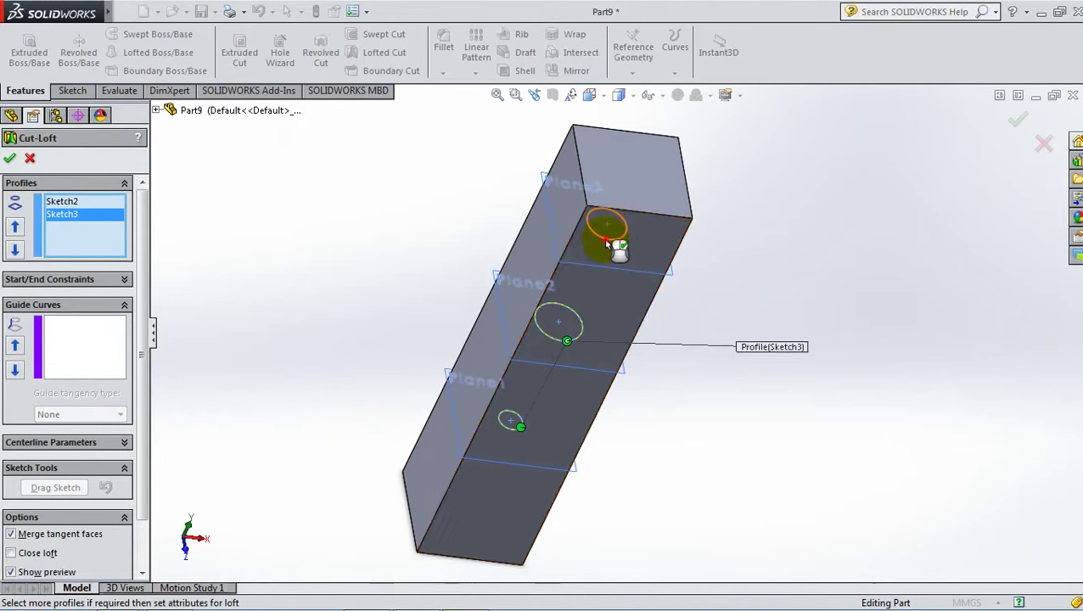
left_click(605, 238)
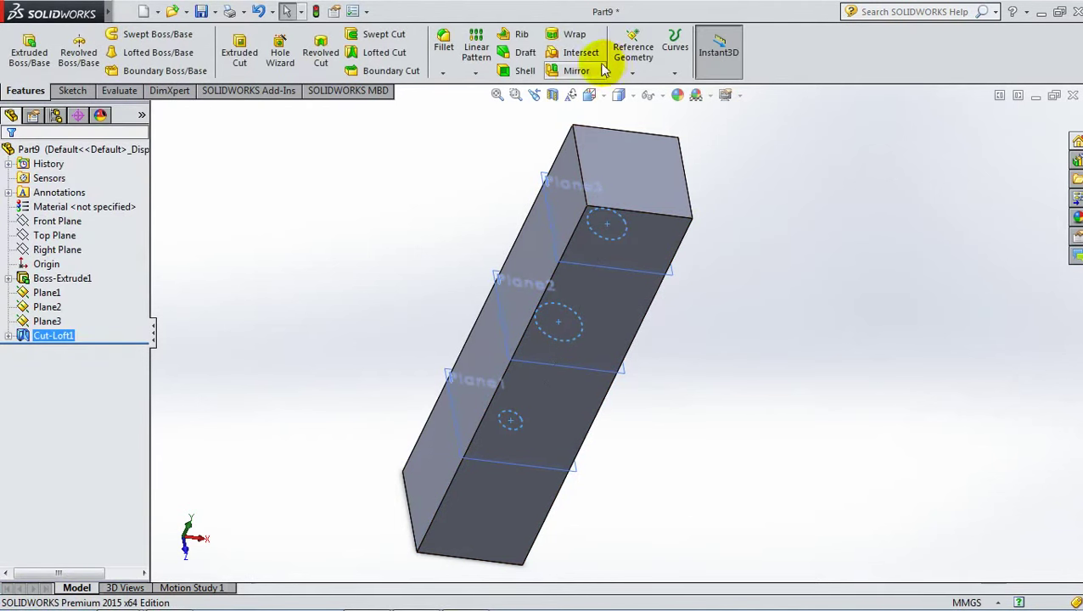
Step: Section the part along Right Plane and orbit to inspect the lofted cavity
left_click(62, 253)
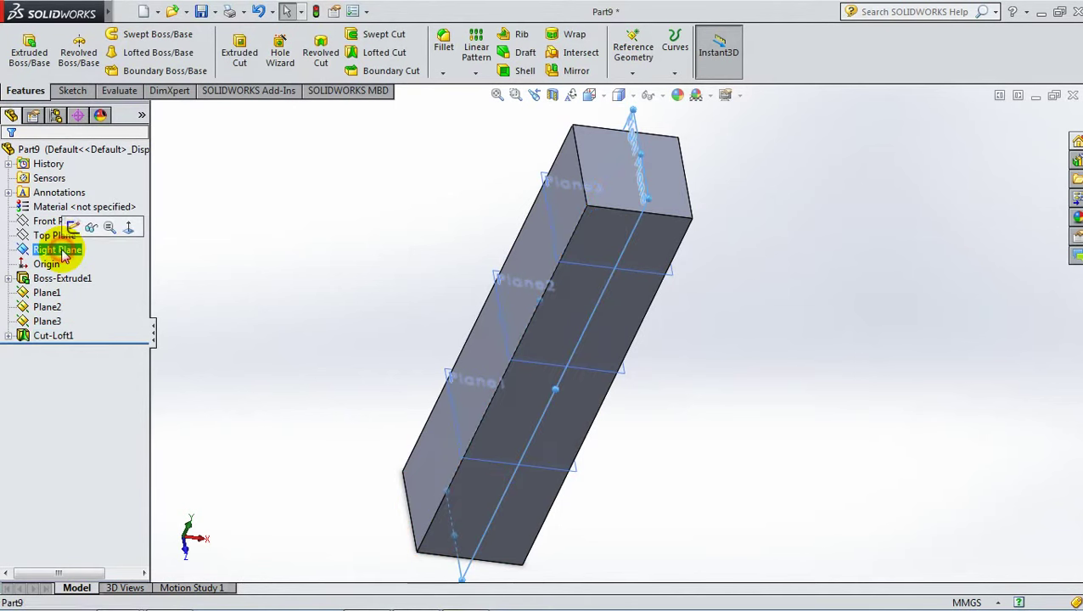
left_click(552, 96)
mouse_move(666, 321)
middle_mouse_down()
mouse_move(696, 361)
mouse_move(723, 356)
middle_mouse_up()
scroll(730, 324, "down", 3)
scroll(731, 312, "up", 3)
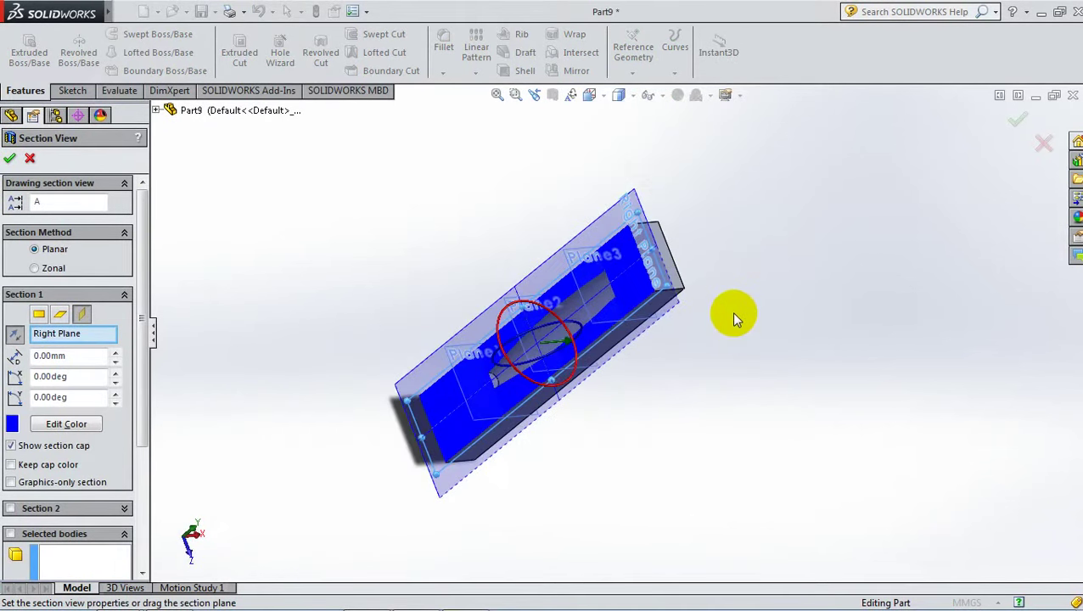
mouse_move(731, 311)
middle_mouse_down()
mouse_move(735, 235)
mouse_move(524, 399)
mouse_move(556, 448)
mouse_move(630, 369)
middle_mouse_up()
scroll(775, 273, "up", 2)
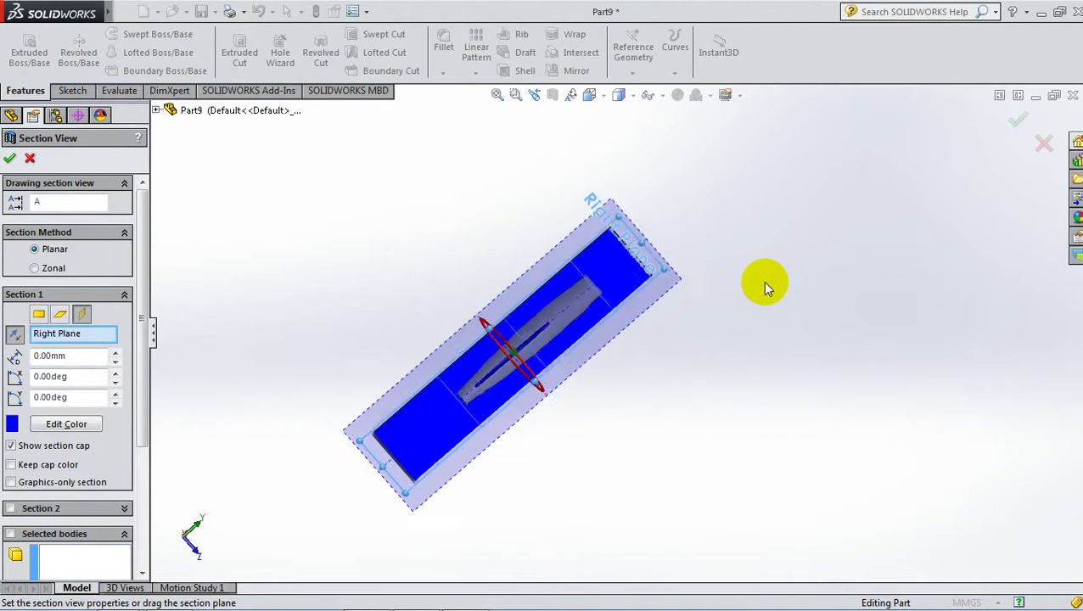
scroll(762, 280, "down", 2)
scroll(721, 317, "down", 2)
scroll(723, 322, "up", 2)
Step: Orbit the sectioned part to an upright frontal view and close the section view
mouse_move(732, 325)
middle_mouse_down()
mouse_move(676, 266)
mouse_move(632, 244)
middle_mouse_up()
middle_click_drag(559, 433, 592, 462)
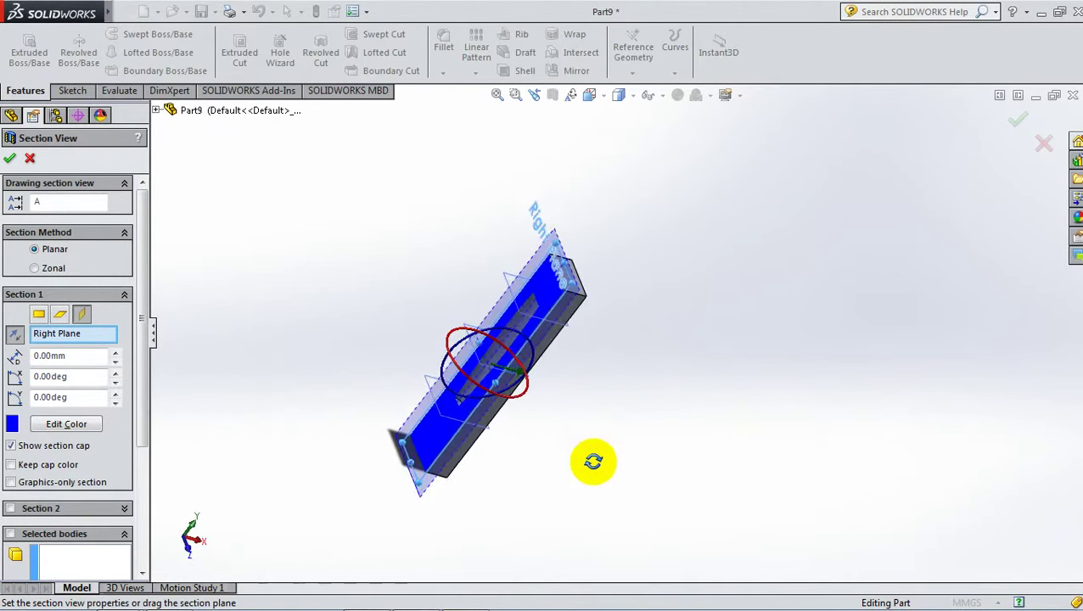
mouse_move(540, 393)
middle_mouse_down()
mouse_move(563, 449)
mouse_move(357, 355)
mouse_move(351, 386)
mouse_move(654, 329)
mouse_move(645, 260)
mouse_move(604, 197)
middle_mouse_up()
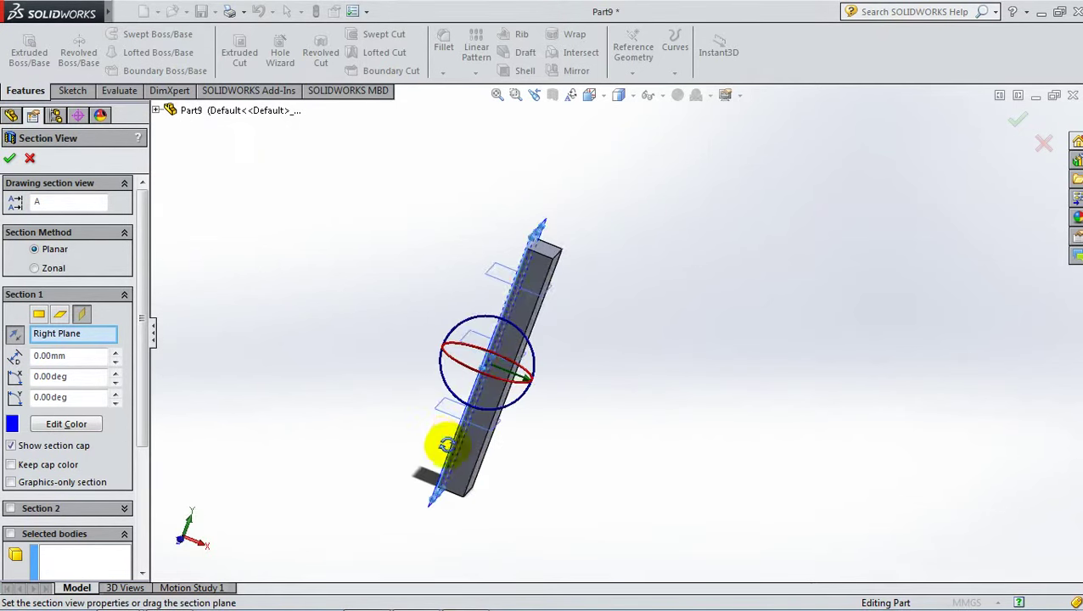
middle_click_drag(437, 447, 571, 519)
mouse_move(295, 326)
middle_mouse_down()
mouse_move(291, 398)
mouse_move(313, 465)
middle_mouse_up()
middle_click_drag(652, 296, 621, 225)
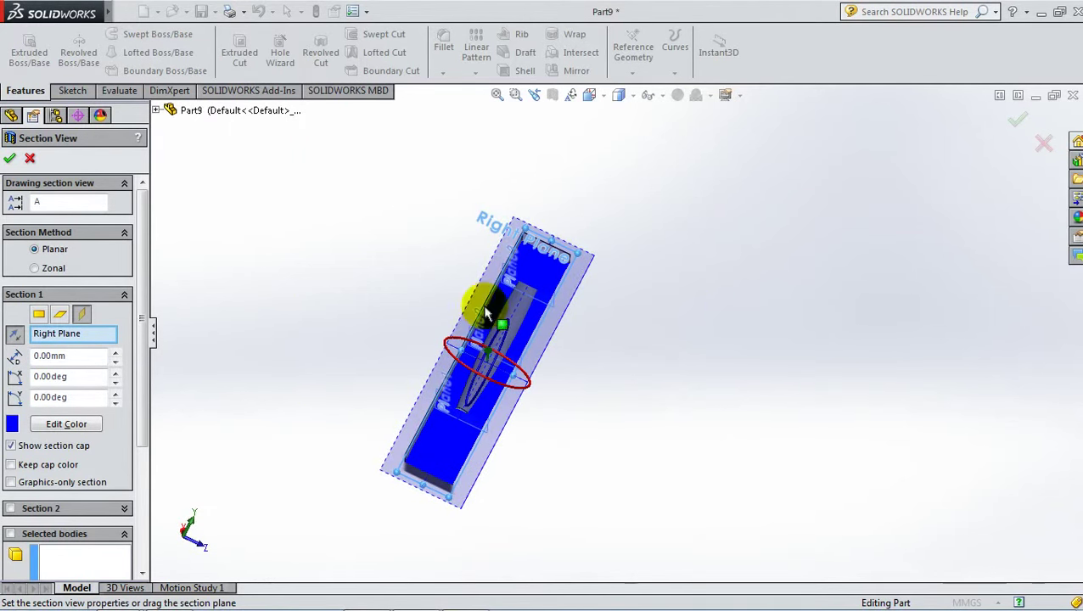
mouse_move(386, 200)
middle_mouse_down()
mouse_move(365, 246)
mouse_move(624, 297)
mouse_move(659, 235)
mouse_move(655, 222)
middle_mouse_up()
mouse_move(622, 349)
middle_mouse_down()
mouse_move(418, 380)
mouse_move(777, 358)
mouse_move(850, 342)
middle_mouse_up()
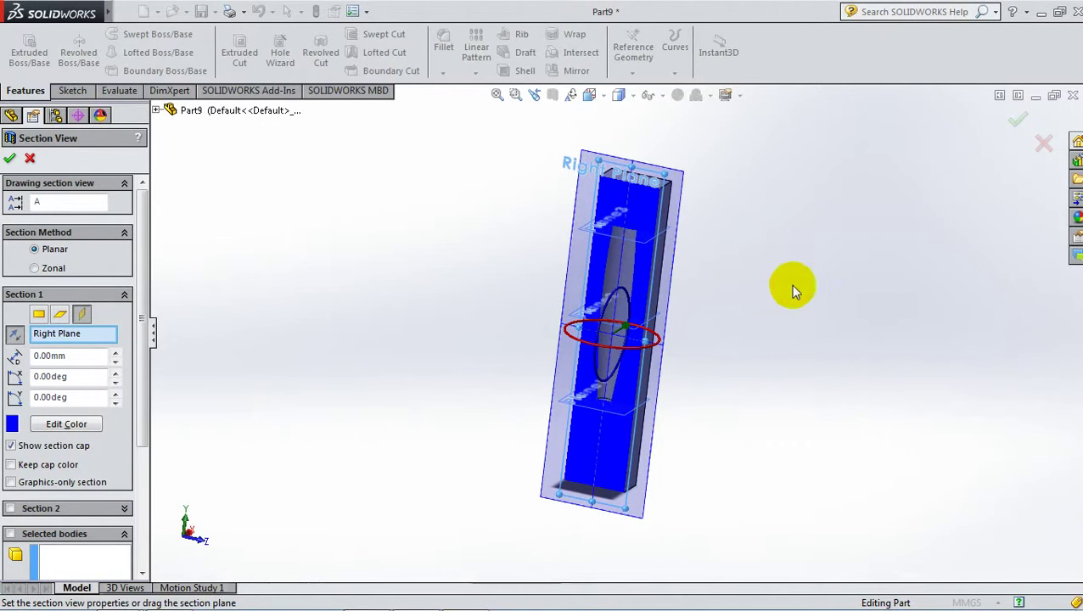
left_click(1017, 123)
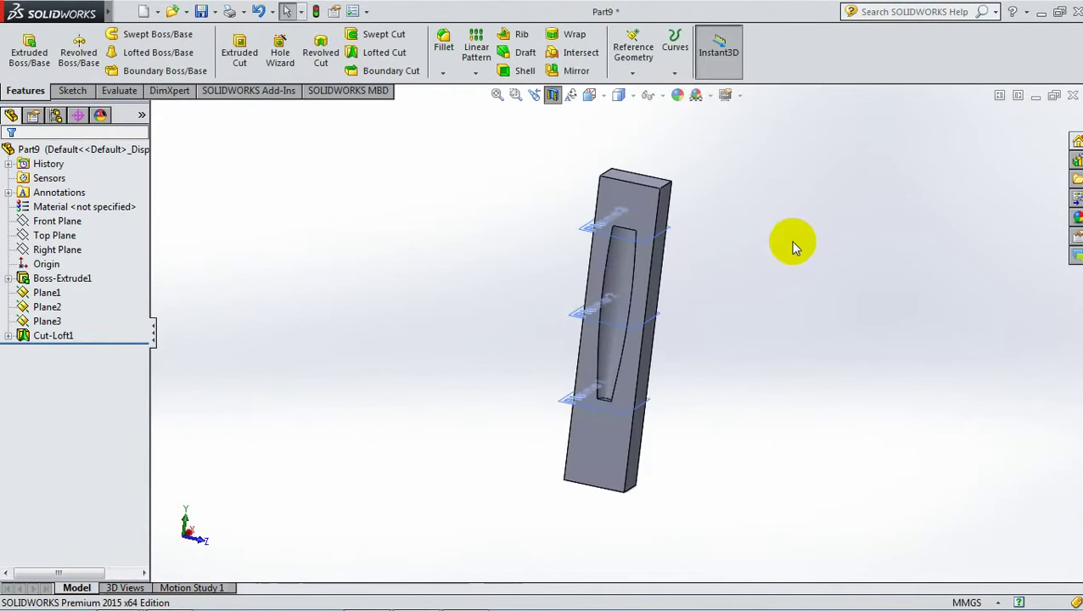